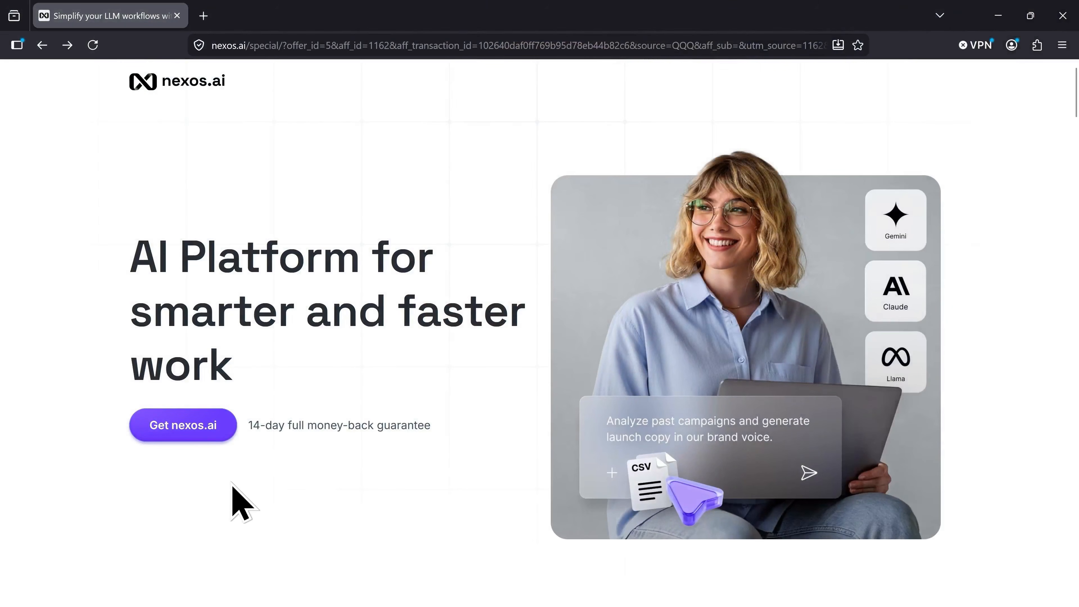
Choose the 12-month nexos.ai plan and proceed to its subscription checkout.
left_click(176, 440)
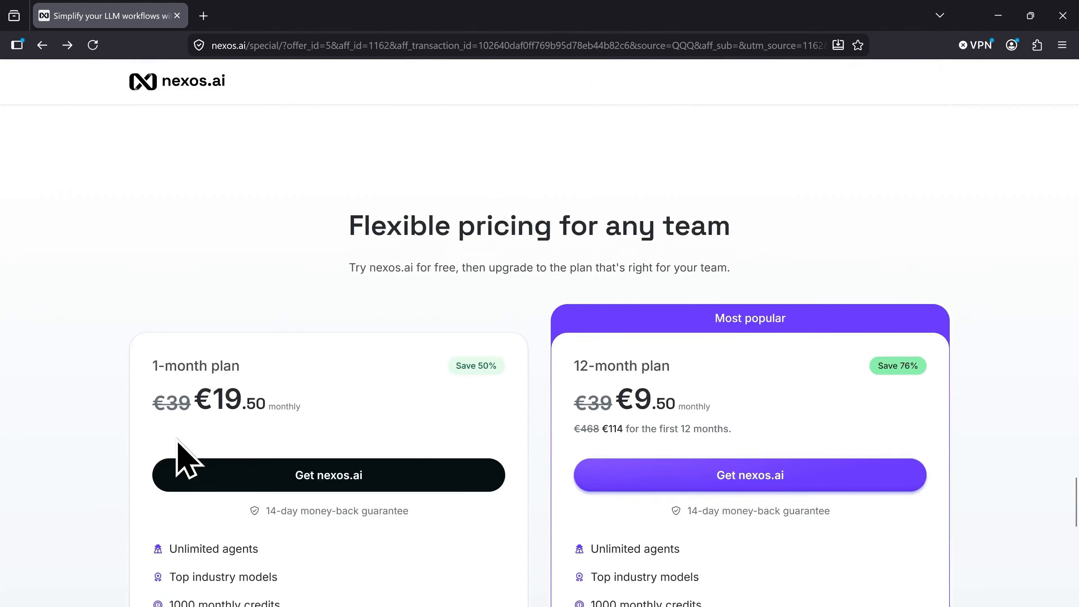
scroll(527, 489, "down", 2)
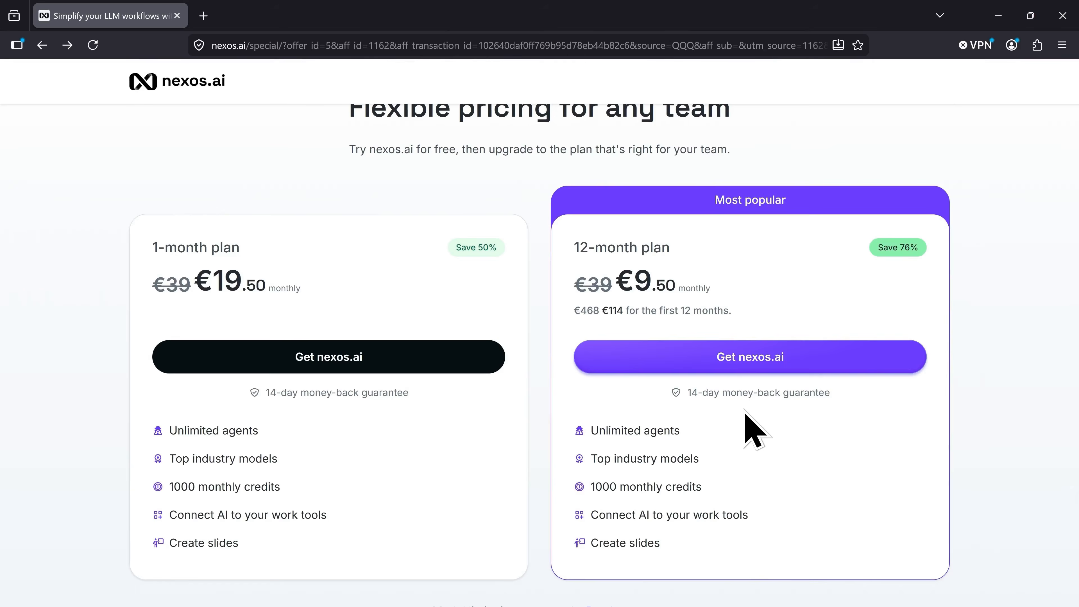
left_click(762, 369)
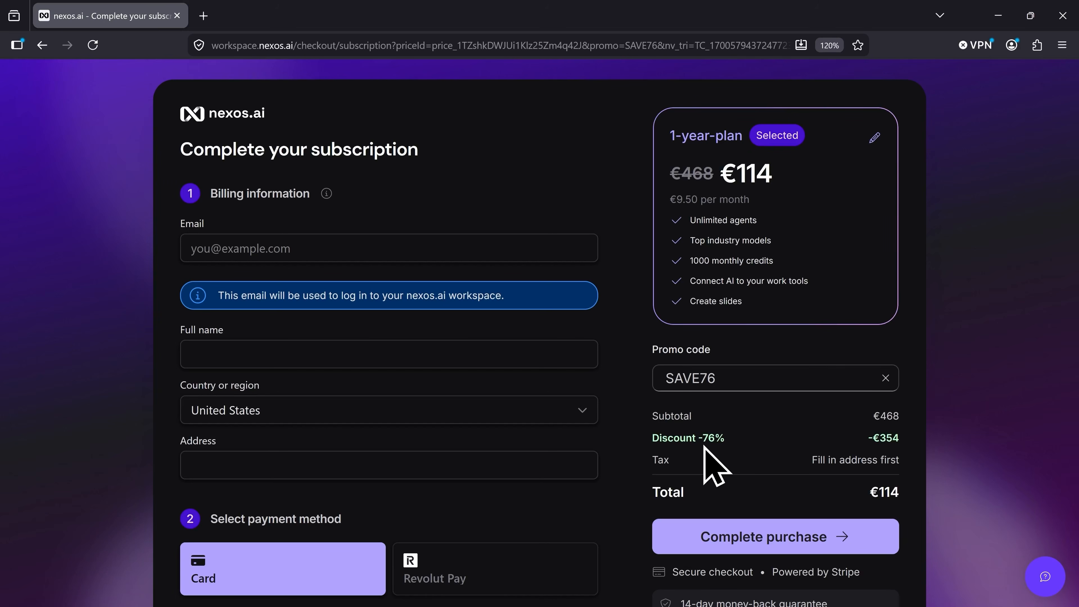
scroll(714, 467, "down", 3)
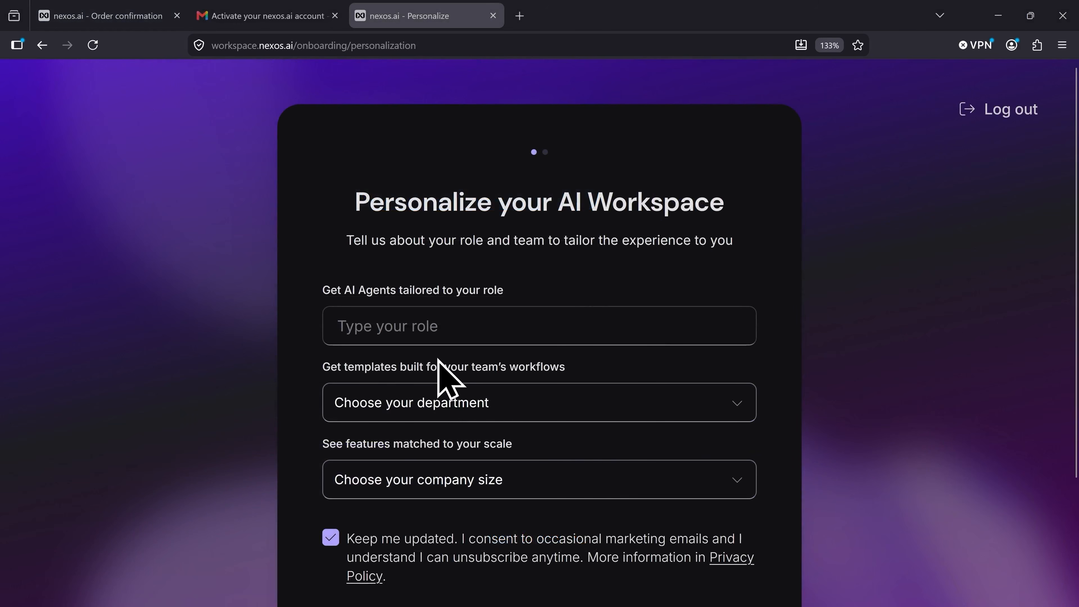
Personalize the AI workspace with role Content Creator, department Marketing and company size 1 - 10, and submit the form.
left_click(390, 328)
type("Content Creator")
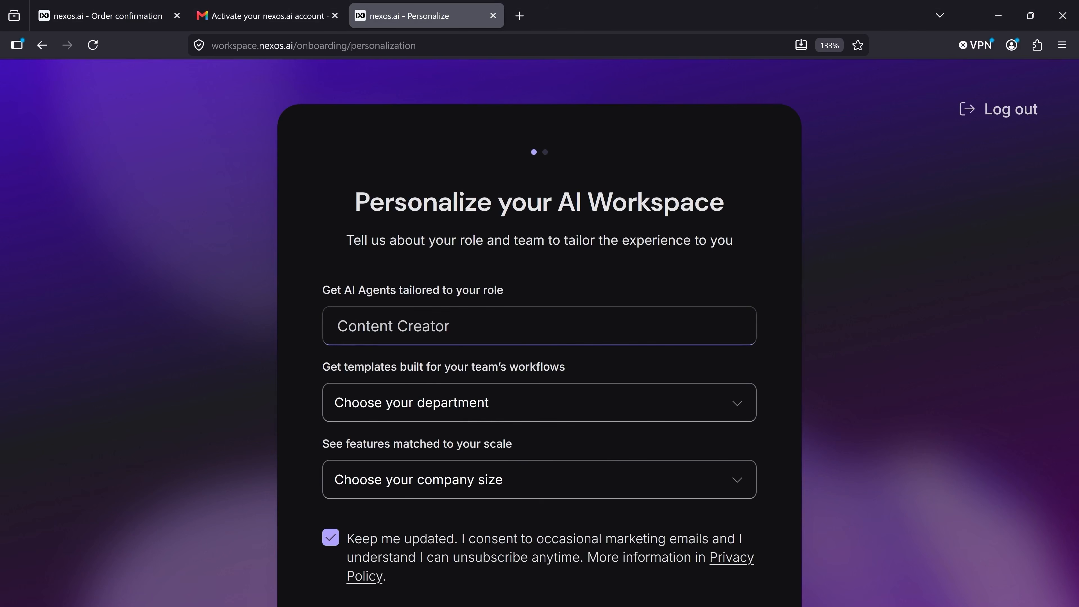
left_click(444, 419)
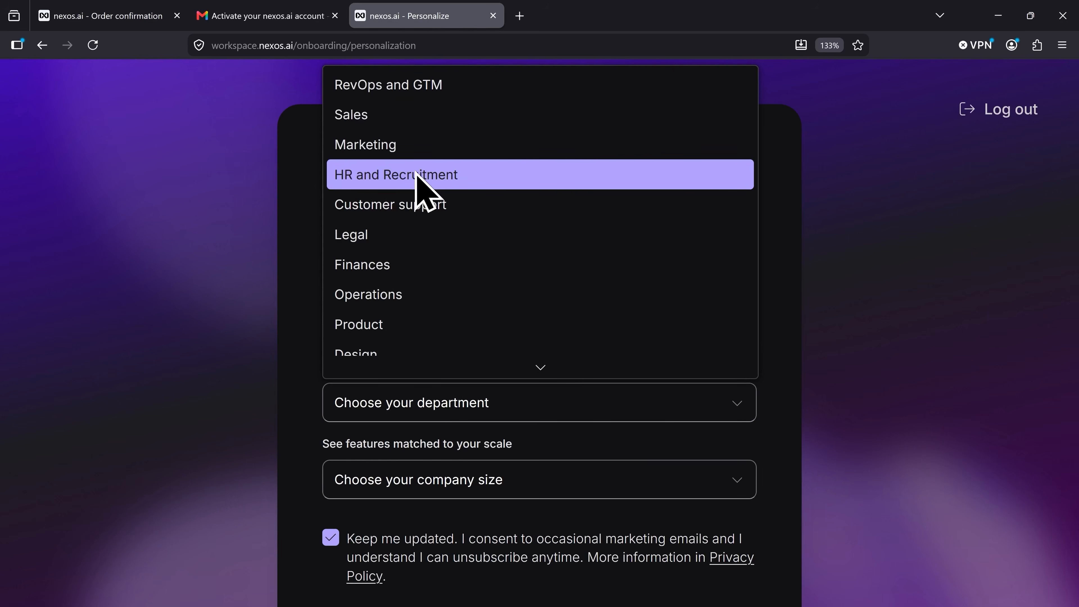
scroll(530, 238, "down", 2)
scroll(408, 144, "up", 2)
left_click(408, 144)
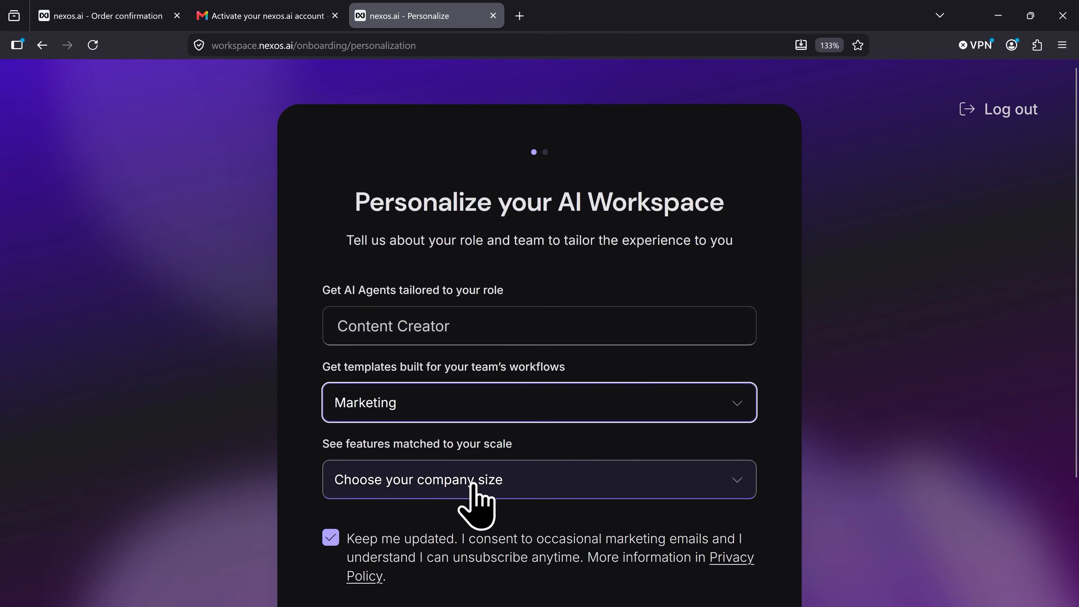
left_click(400, 495)
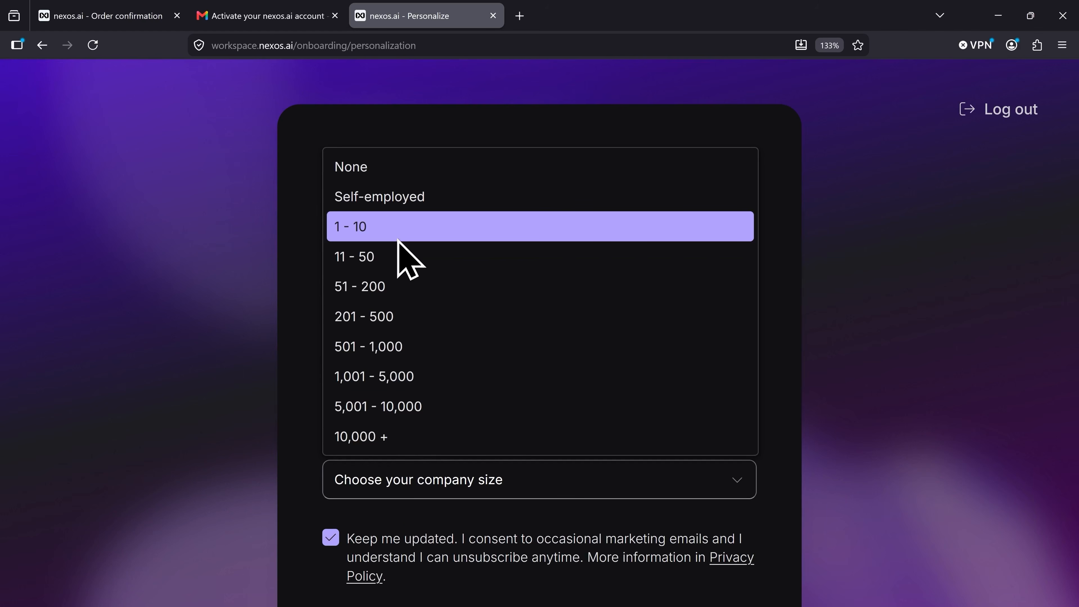
left_click(399, 230)
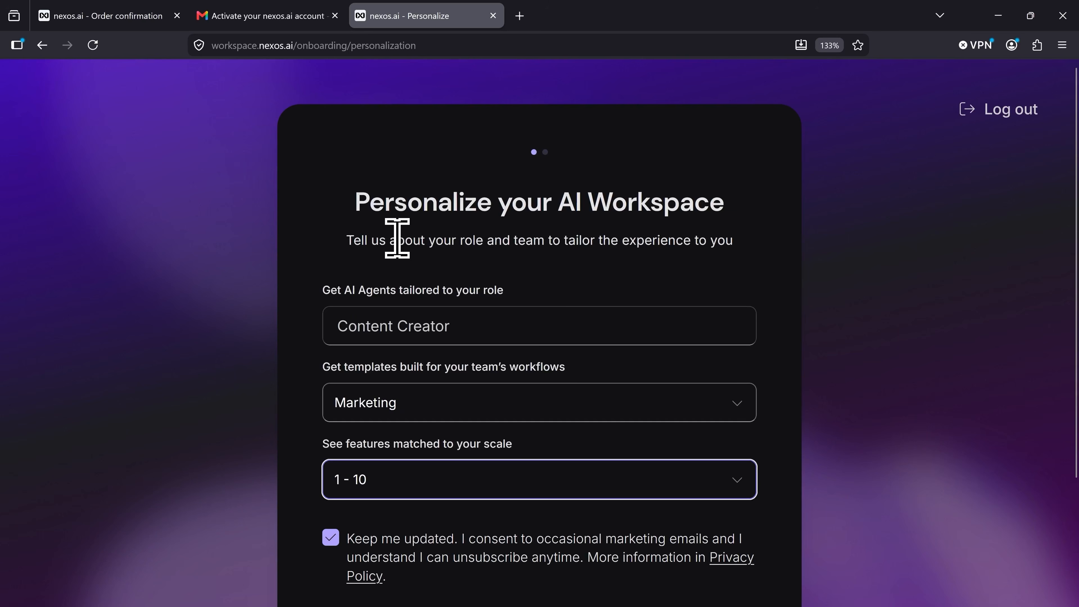
scroll(482, 398, "down", 3)
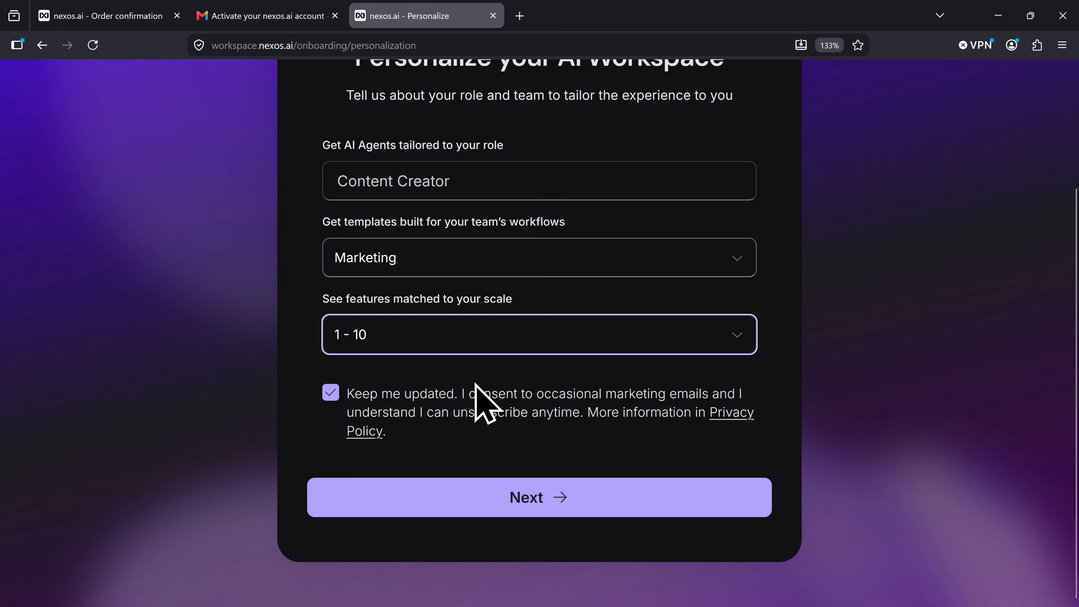
left_click(551, 506)
Create an agent from a prompt asking for a morning Gmail and Google Calendar briefing that highlights schedule changes, important emails and calendar conflicts.
key("ctrl+minus")
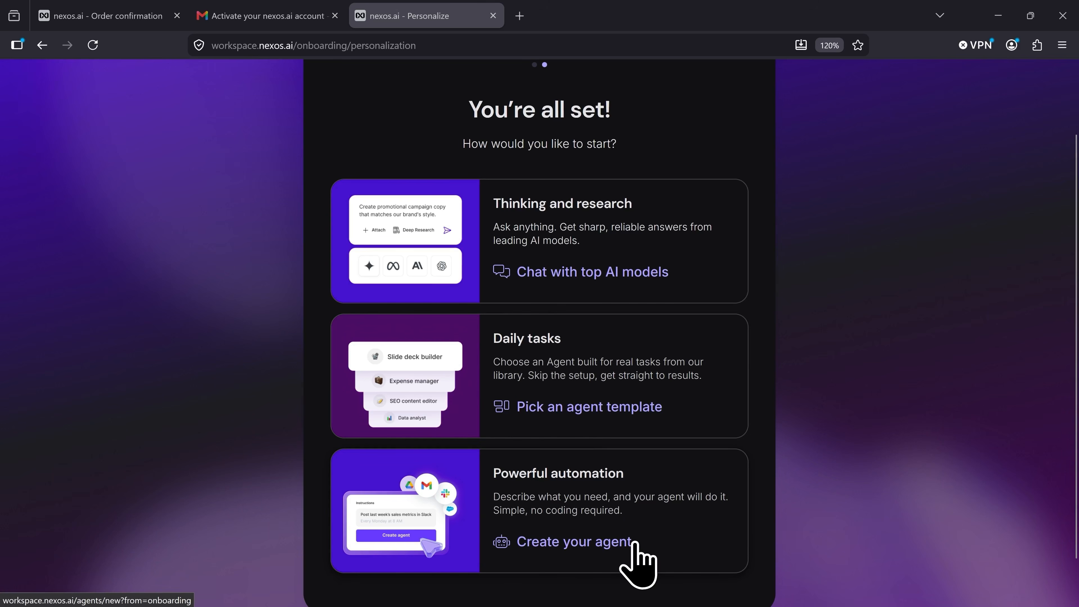
left_click(578, 548)
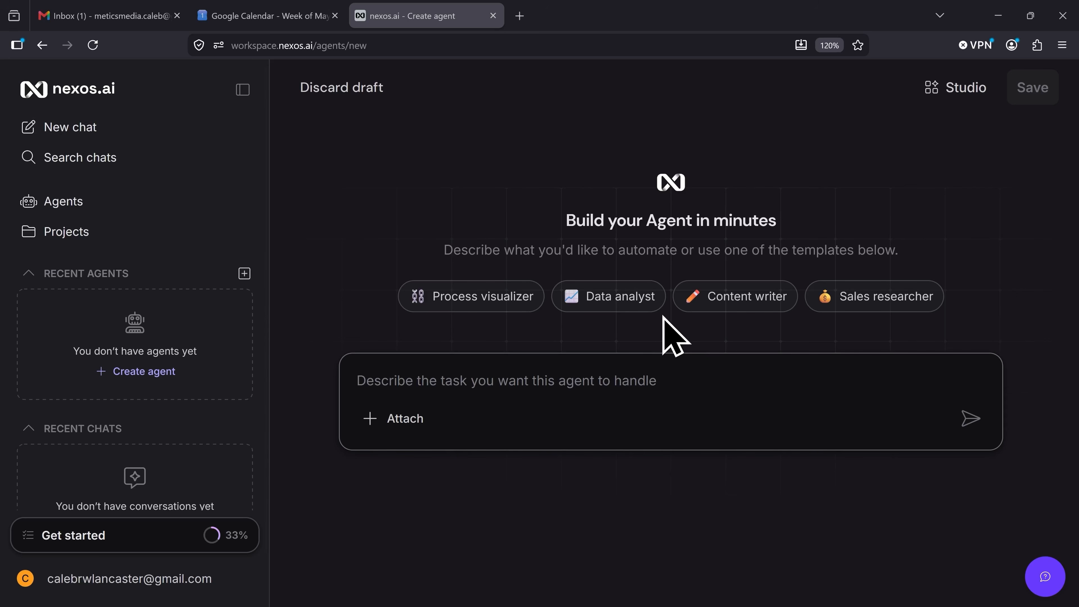
left_click(450, 384)
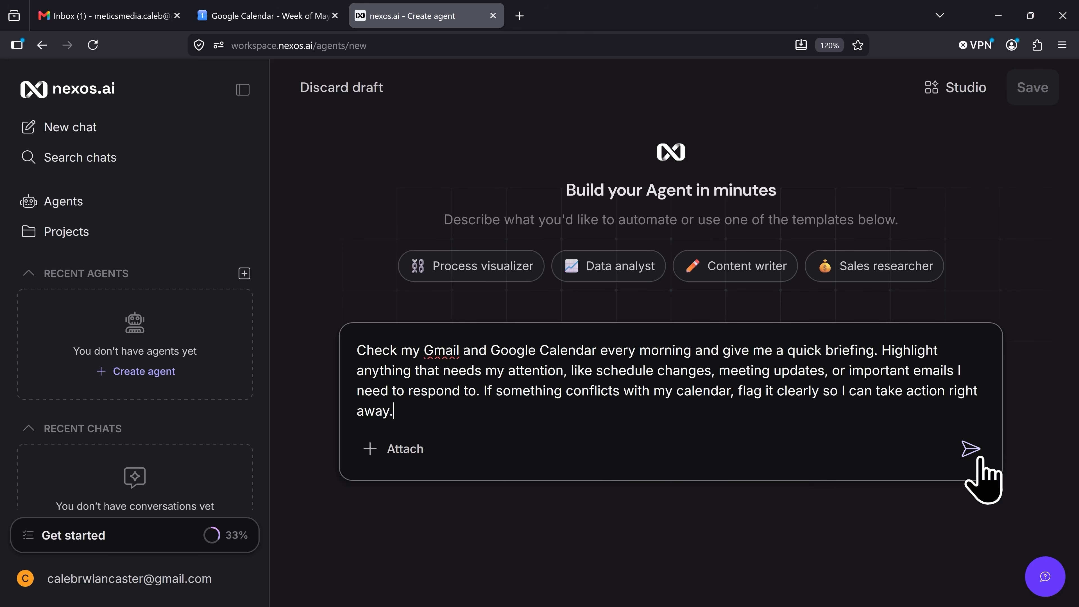
left_click(971, 450)
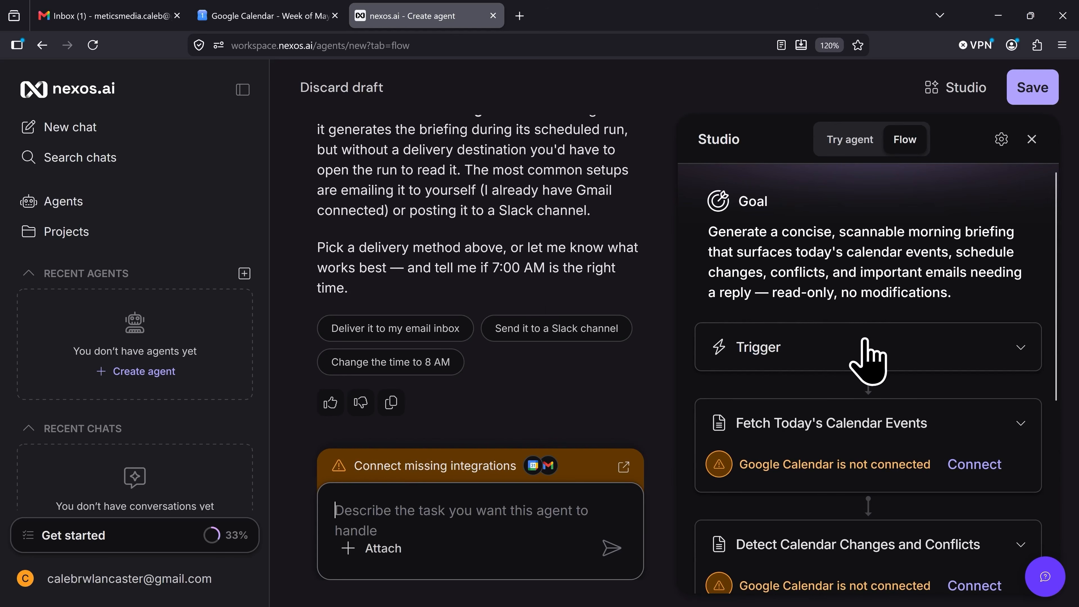
Connect the flow's missing Google Calendar and Google Mail integrations by authorizing access with the Google account.
scroll(866, 342, "down", 5)
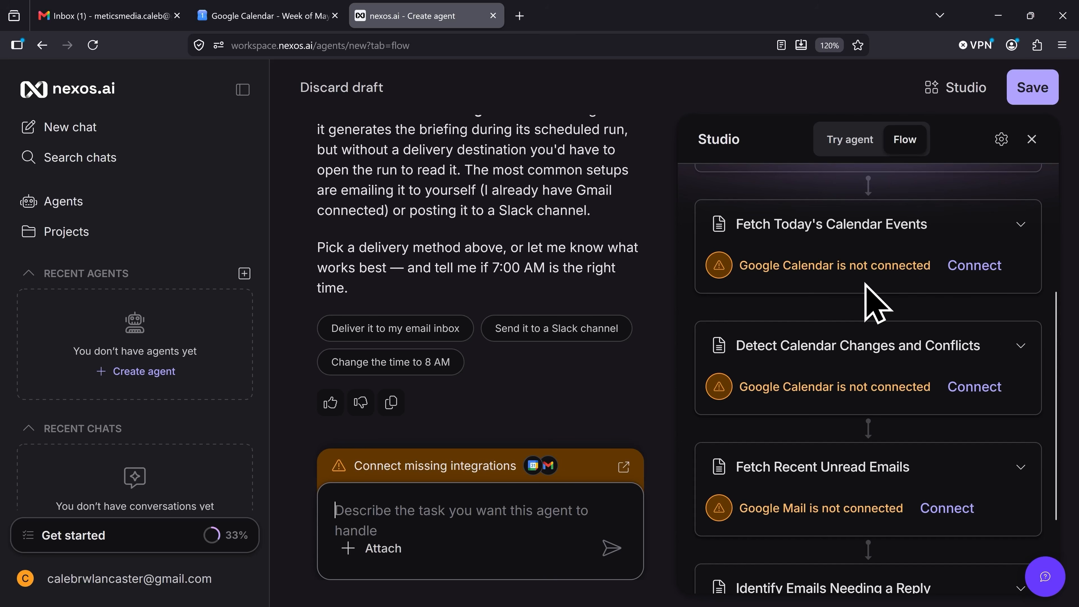
left_click(972, 265)
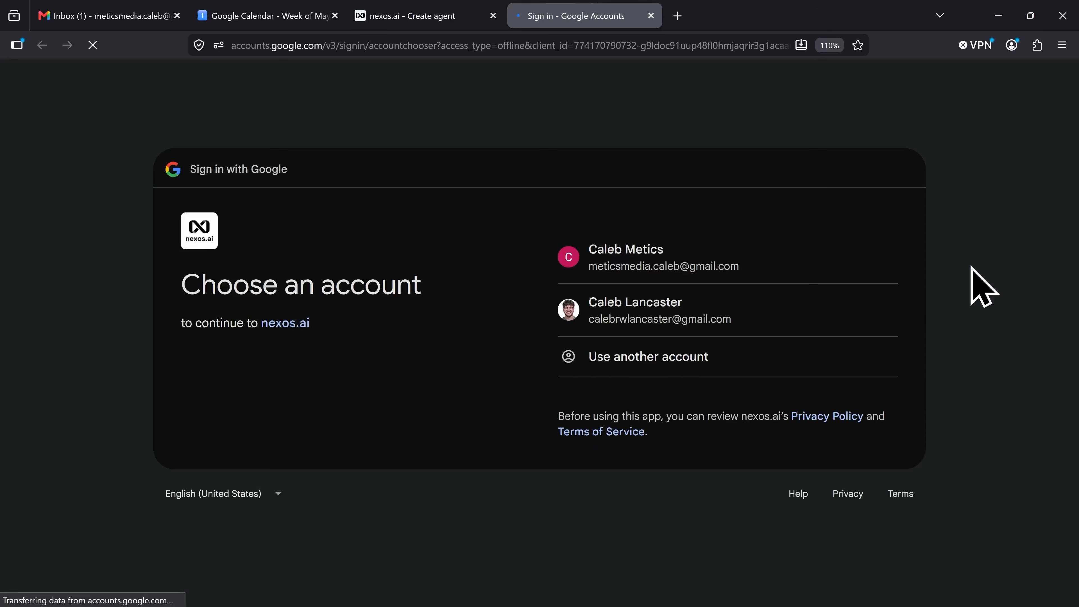
left_click(666, 268)
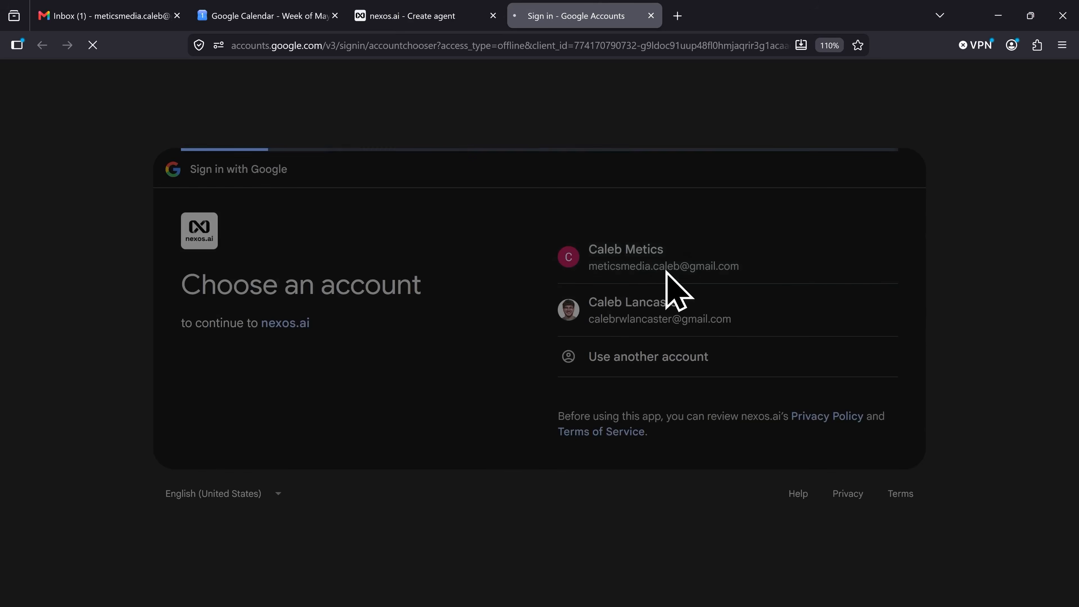
left_click(810, 469)
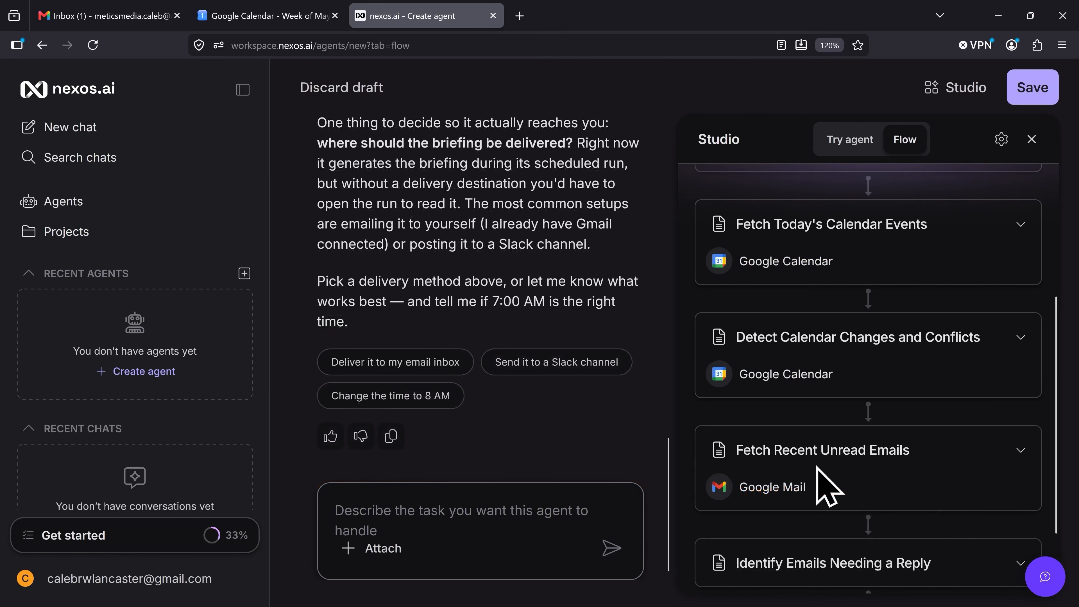
Review the flow and agent summary, and reply to the agent builder: "Deliver it here in the dashboard. 7 AM is perfect.".
scroll(817, 466, "down", 3)
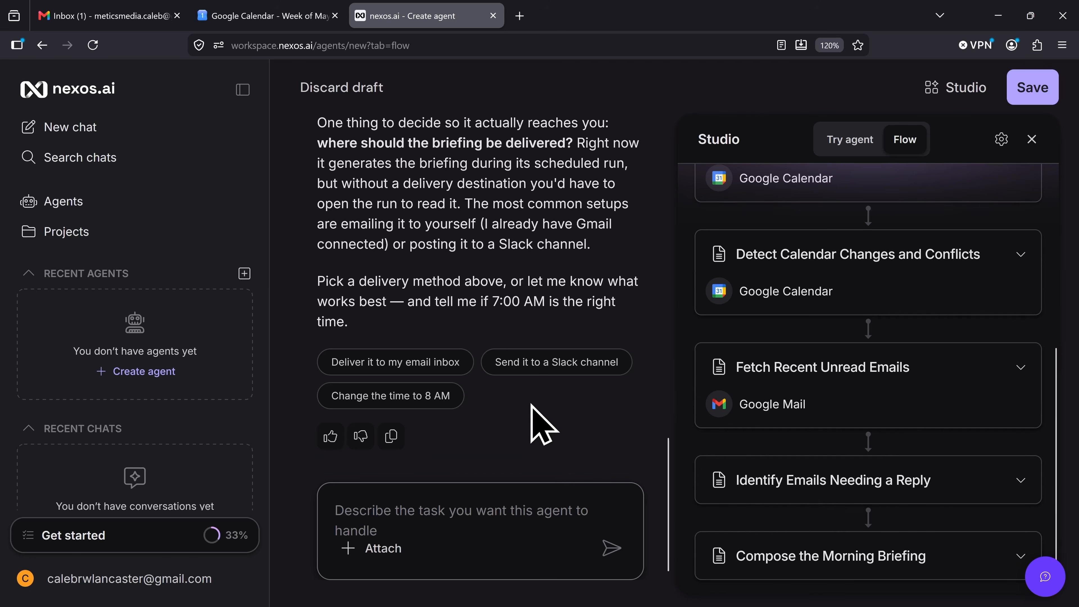
left_click_drag(668, 459, 670, 248)
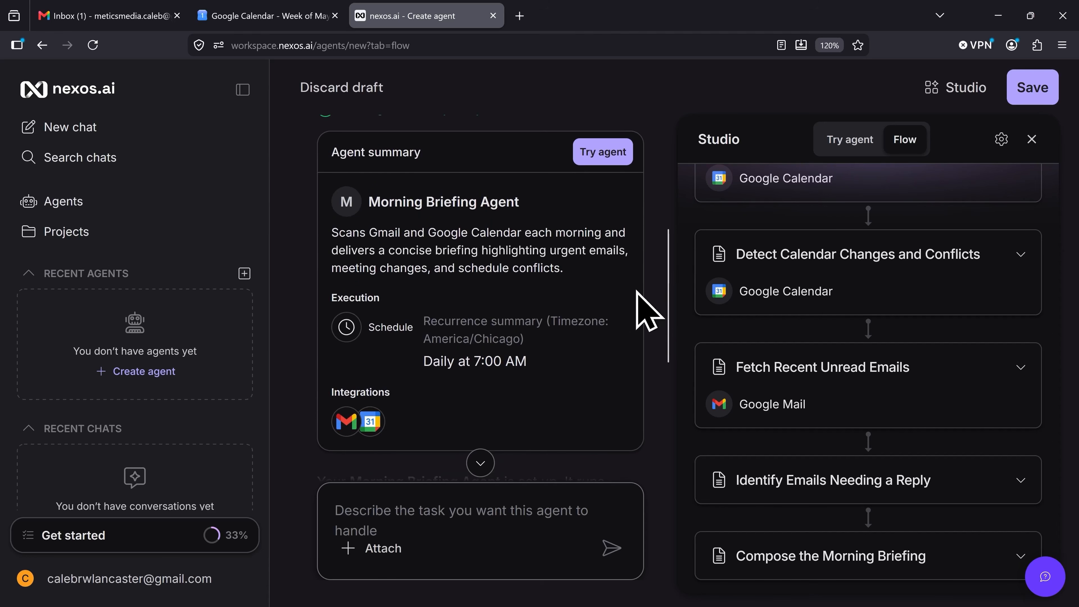
scroll(668, 303, "down", 1)
left_click_drag(667, 303, 637, 484)
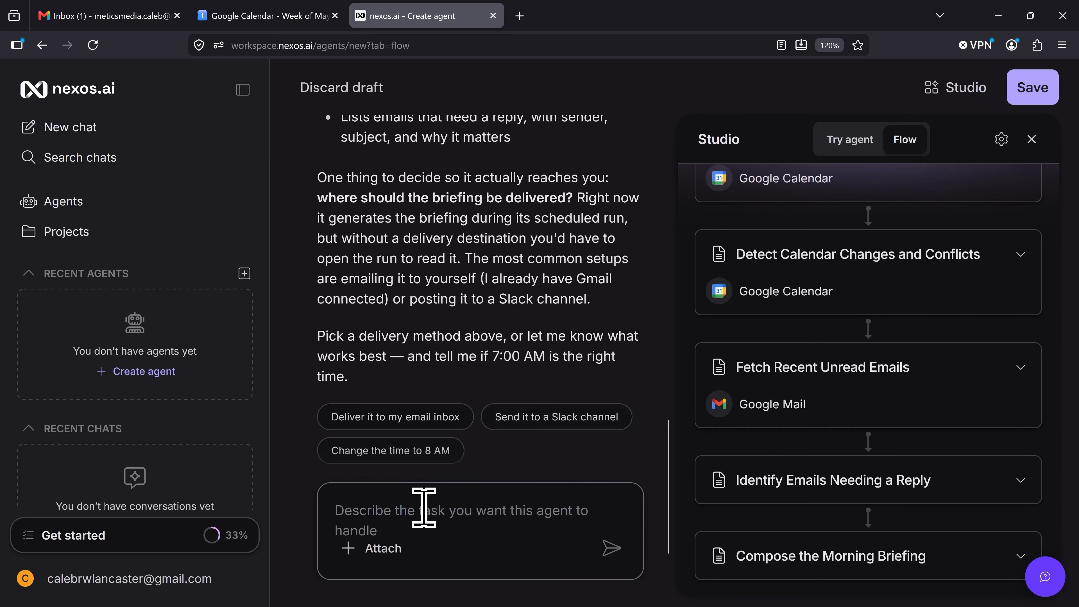
type("Deliver it here in the dashboard. 7 AM is perfect.")
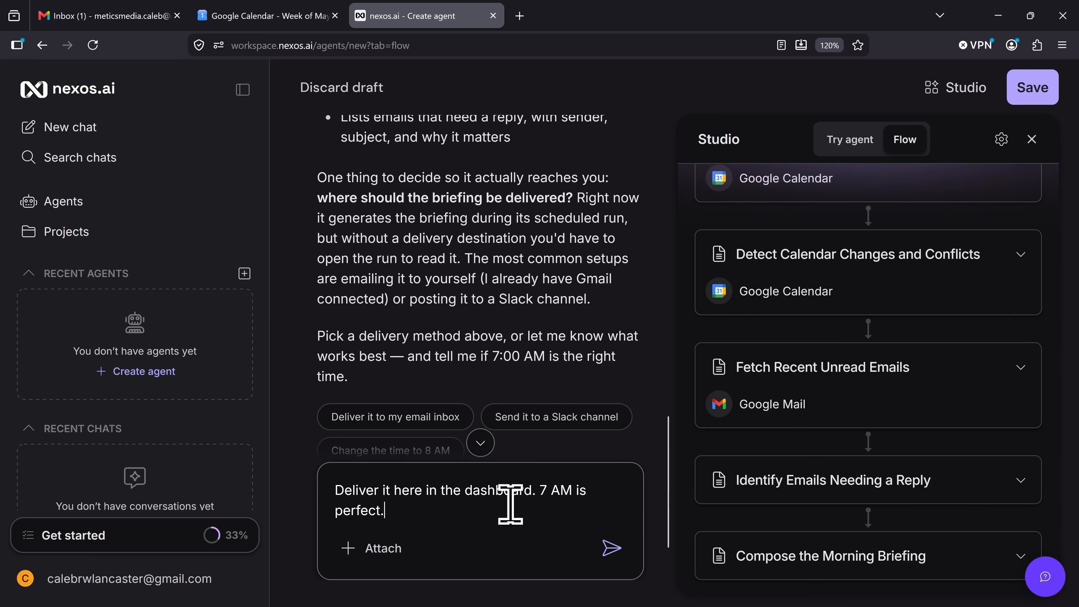
left_click(611, 549)
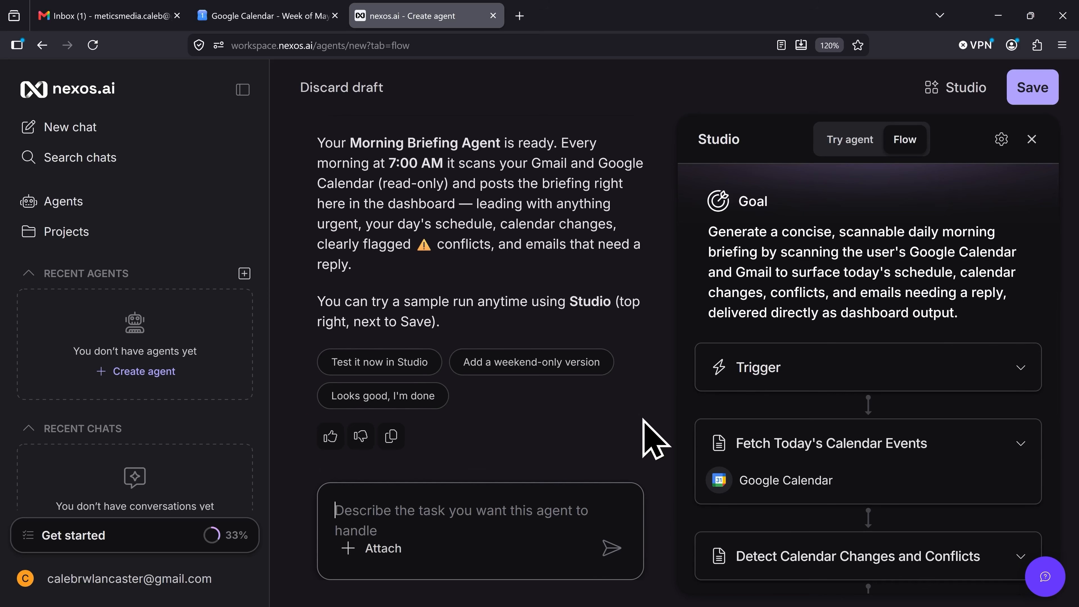
Test run the Morning Briefing Agent in Studio and read through the briefing it generates.
left_click(858, 143)
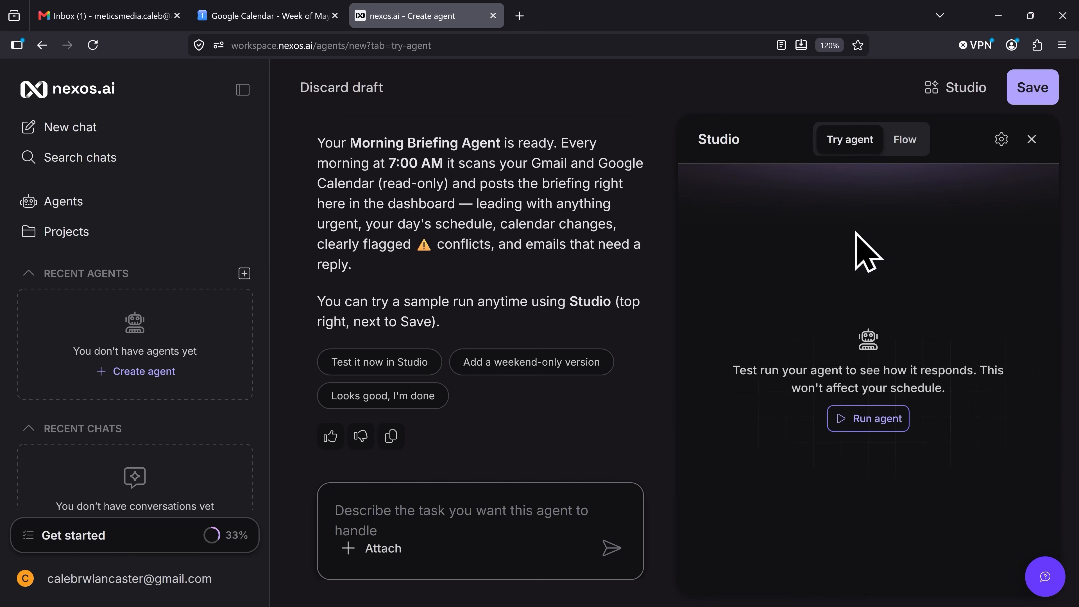
left_click(871, 424)
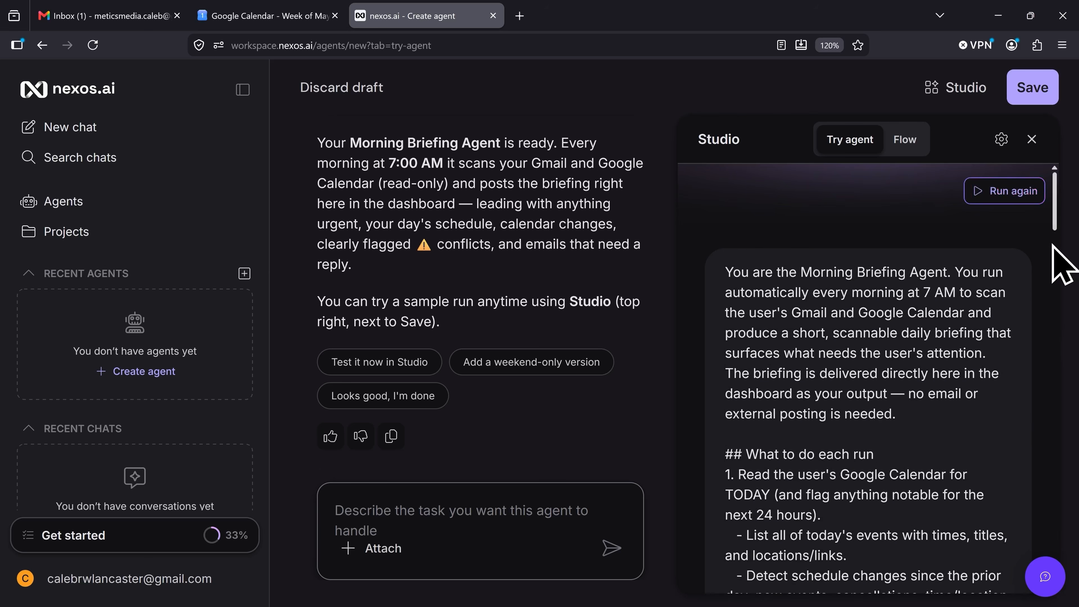
left_click_drag(1057, 225, 1054, 493)
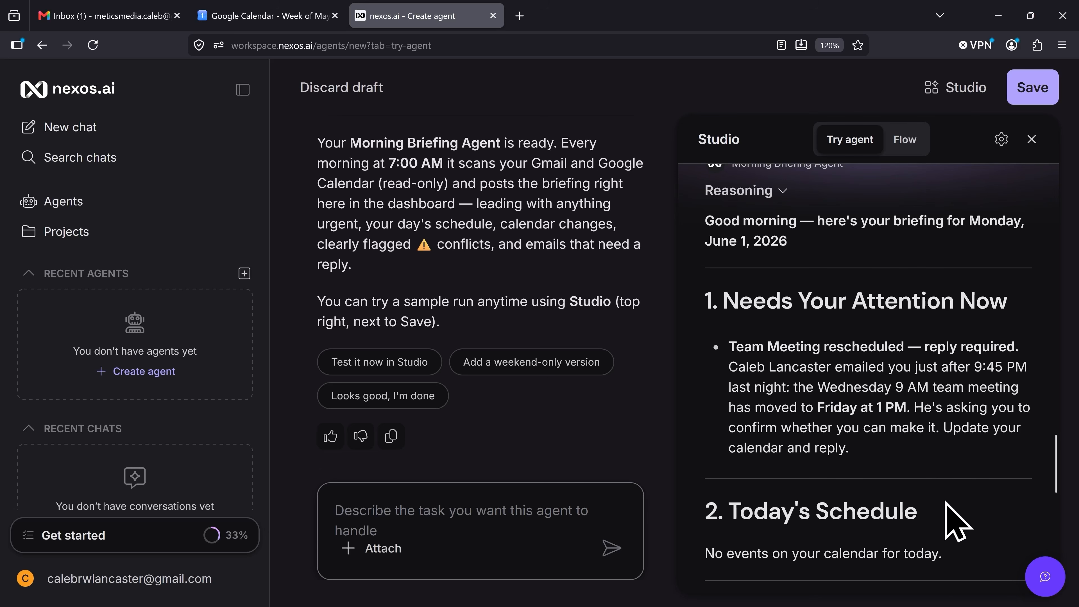
scroll(927, 513, "down", 4)
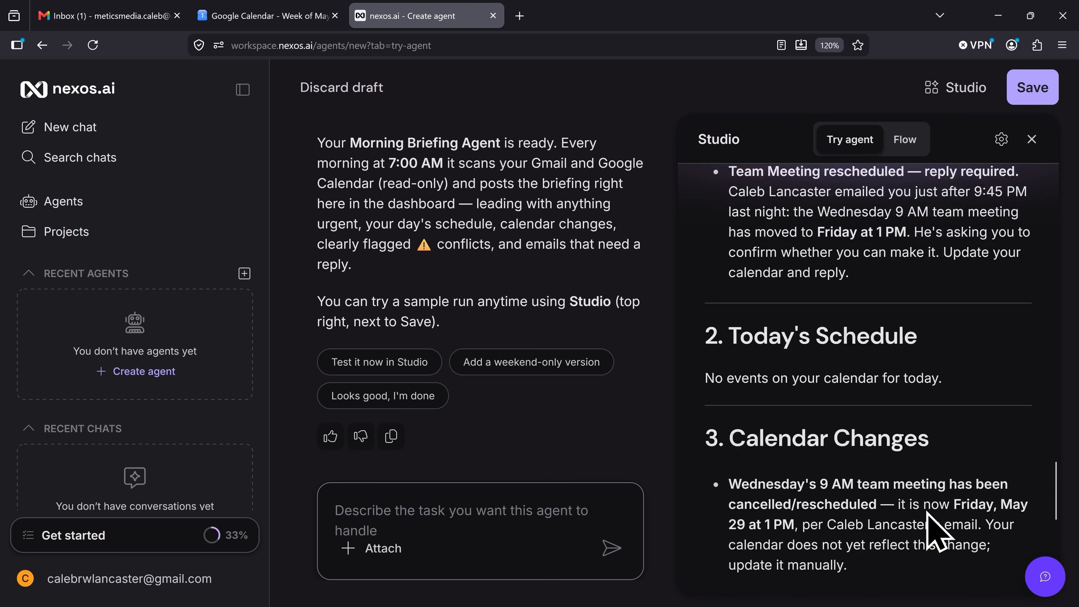
scroll(922, 429, "down", 6)
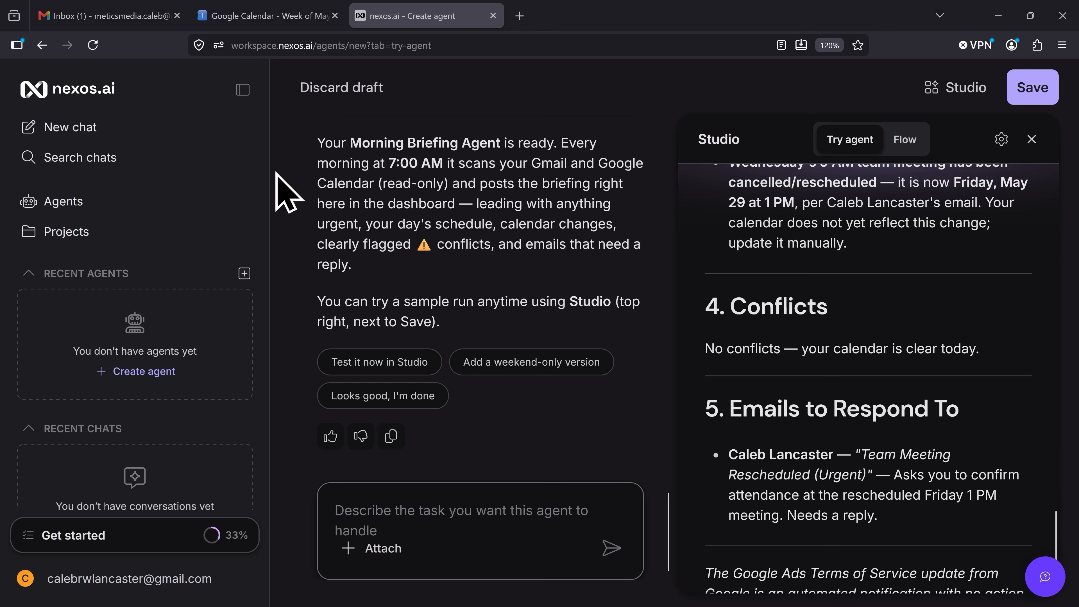
Read the Team Meeting Rescheduled email in Gmail and move the Team Meeting in Google Calendar to Friday, May 29, 1 – 2pm.
left_click(115, 17)
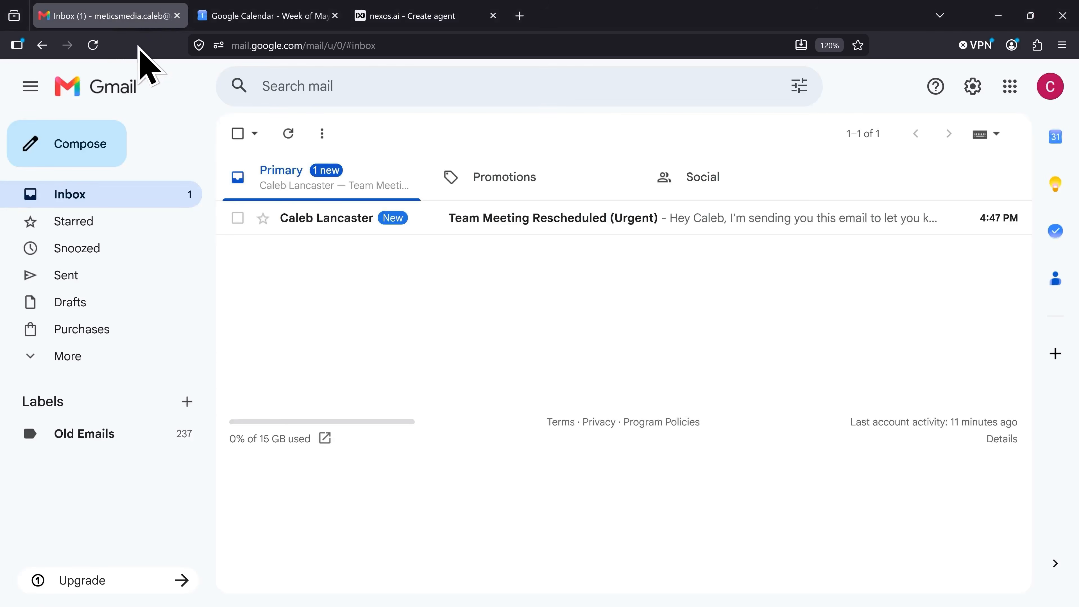
left_click(386, 222)
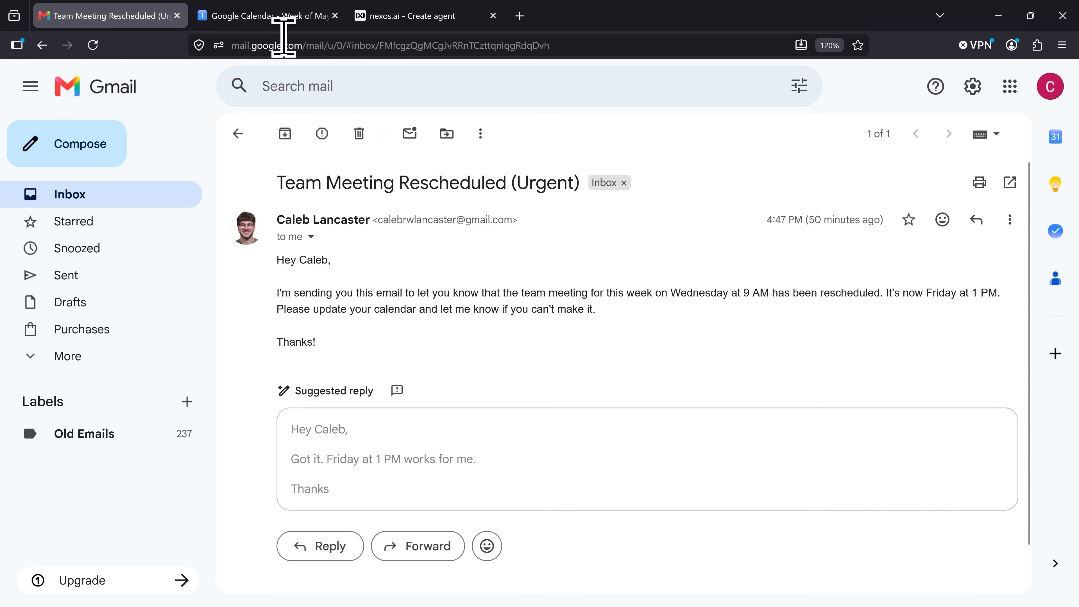
left_click(284, 23)
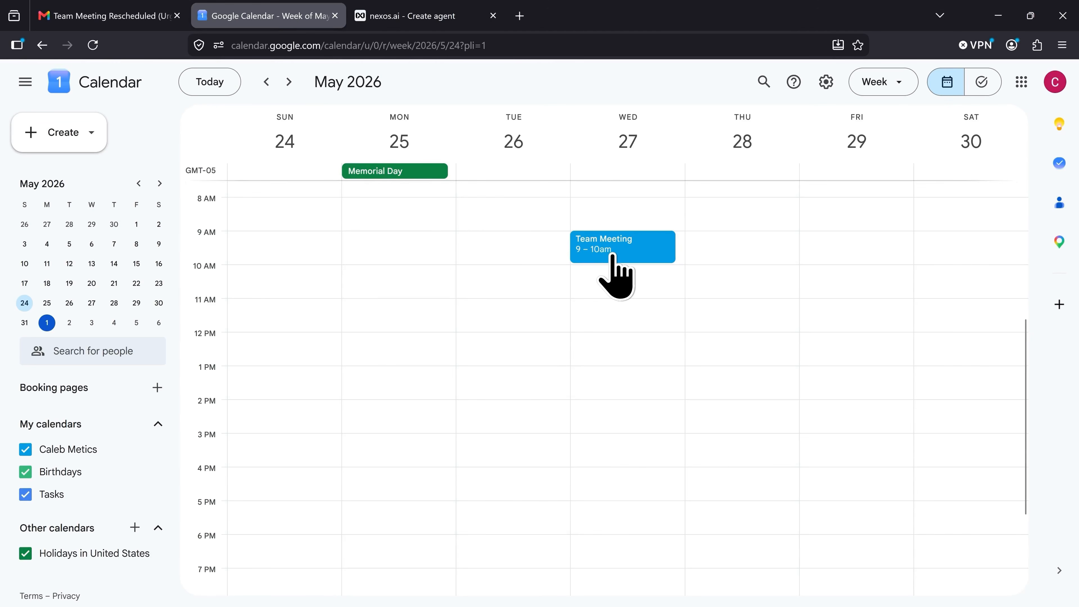
left_click_drag(612, 255, 862, 392)
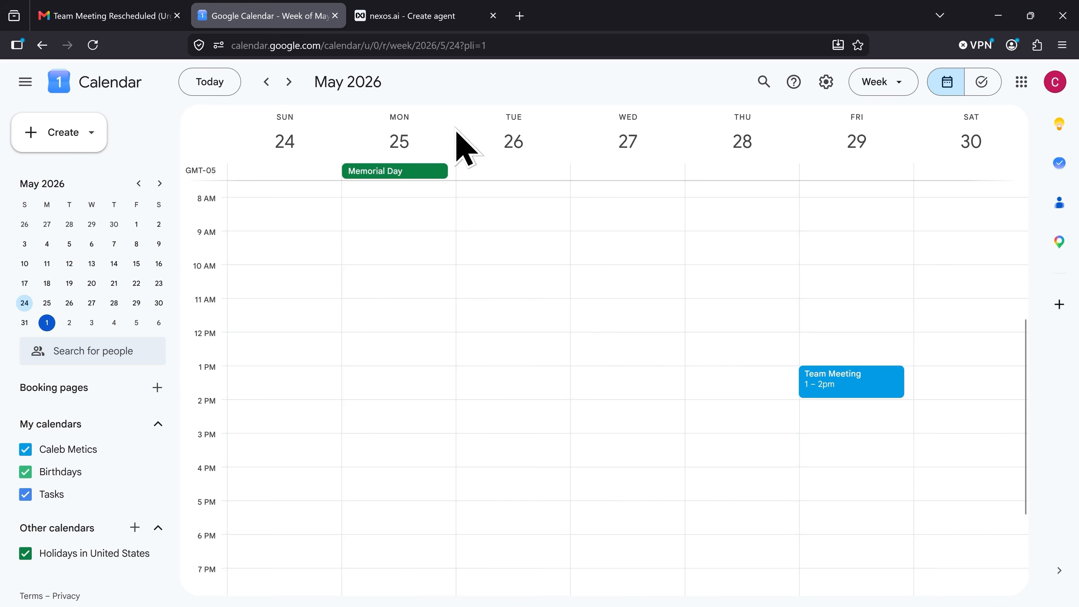
Return to nexos.ai and save the Morning Briefing Agent.
mouse_move(427, 26)
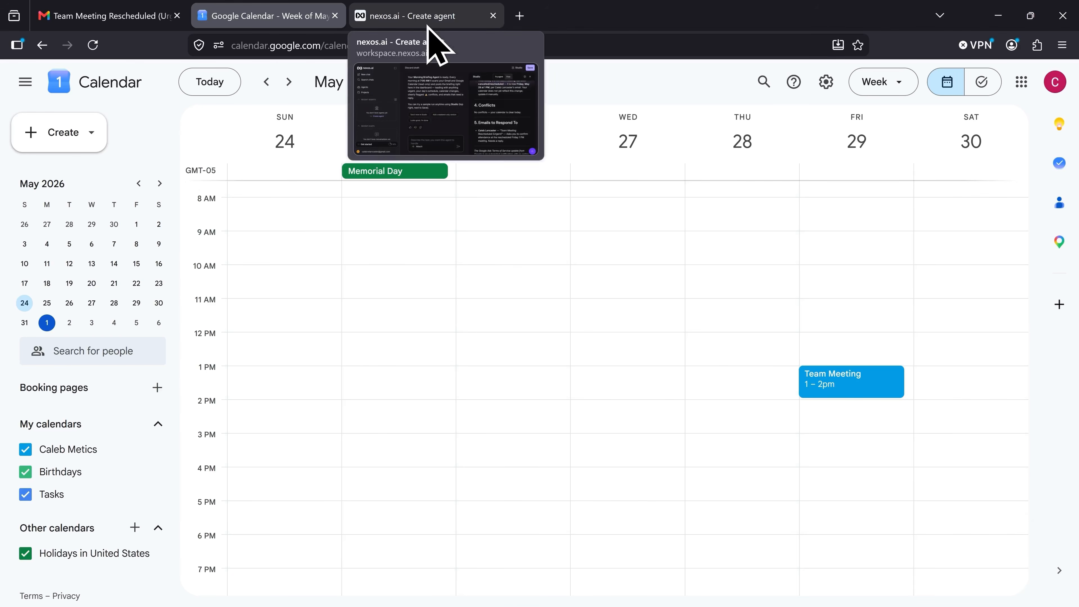
left_click(427, 26)
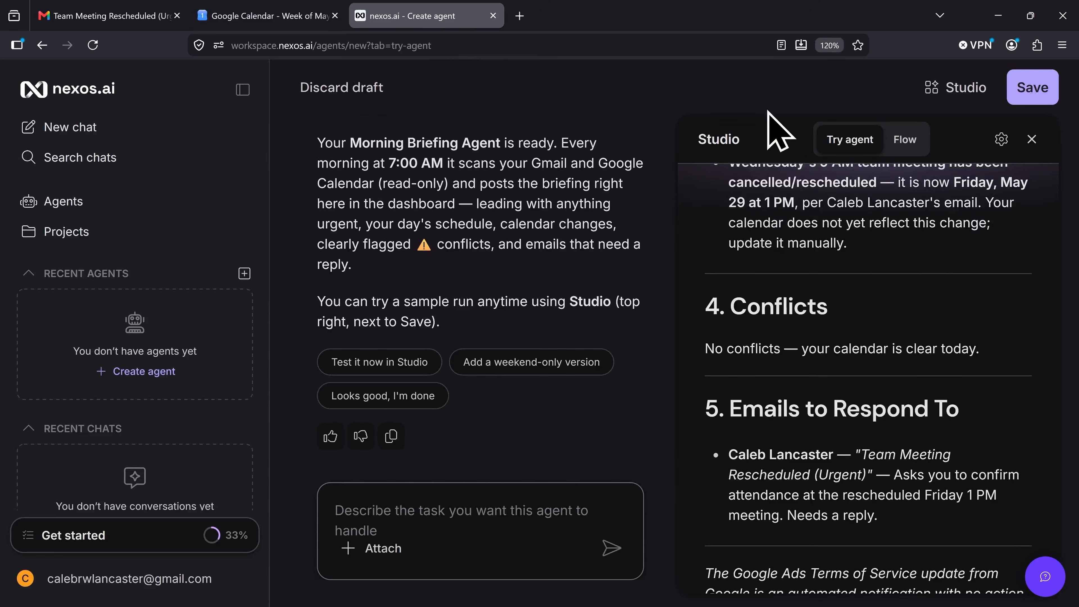
left_click(1032, 90)
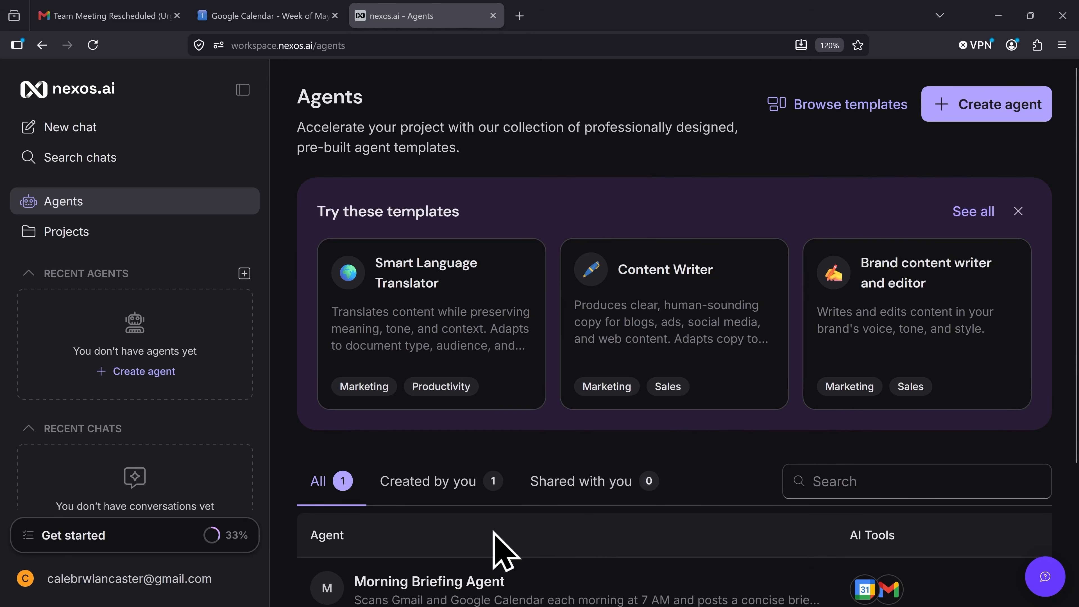
Open the Morning Briefing Agent's run logs and read the activity history of the 05/28/2026, 7:00 AM run.
scroll(452, 520, "down", 2)
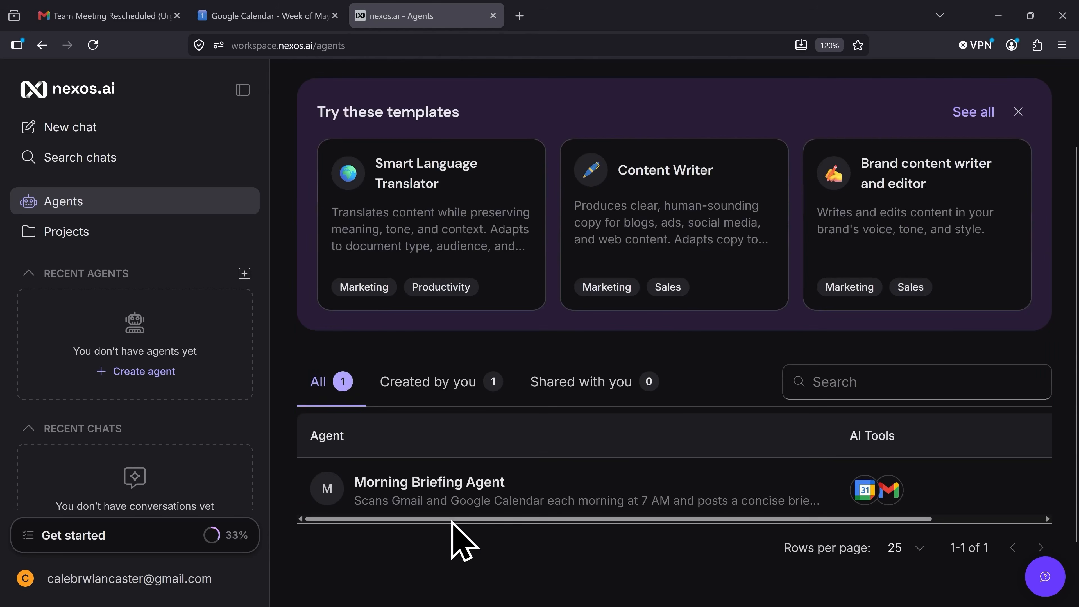
left_click_drag(452, 521, 581, 517)
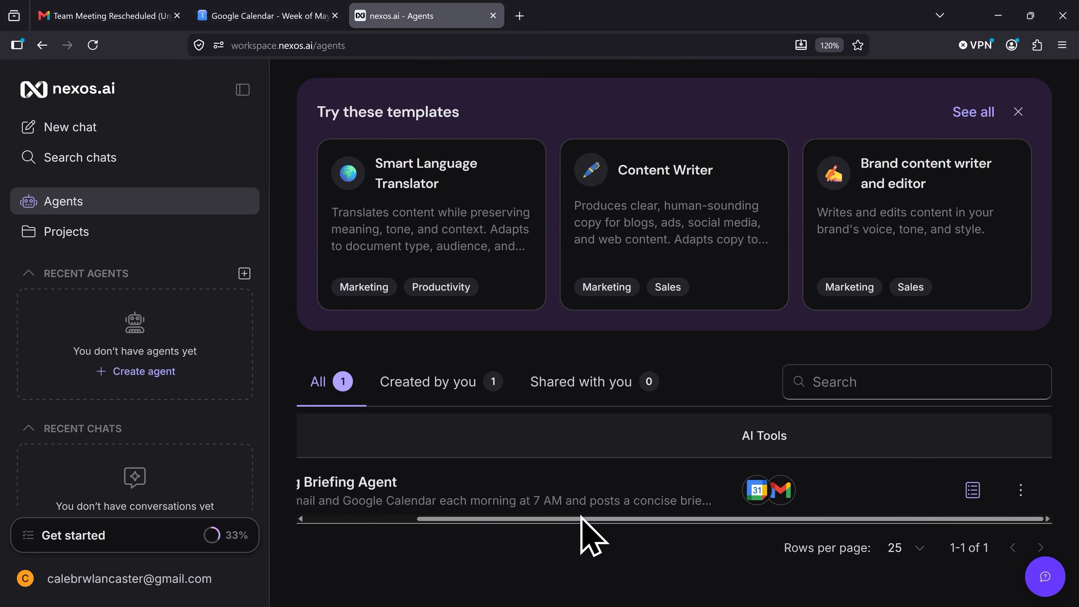
left_click(972, 491)
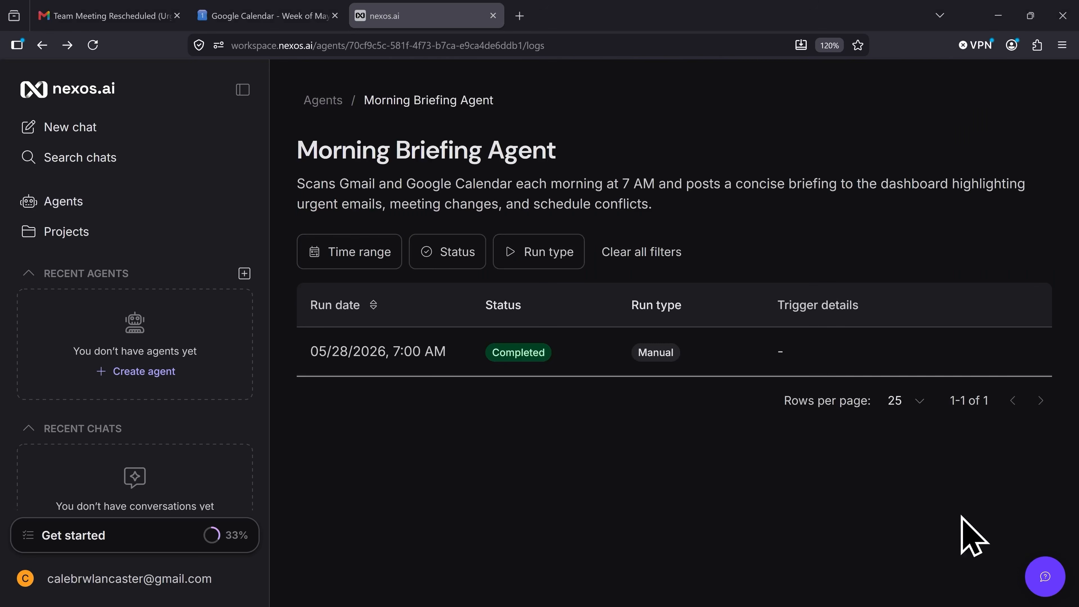
left_click(395, 354)
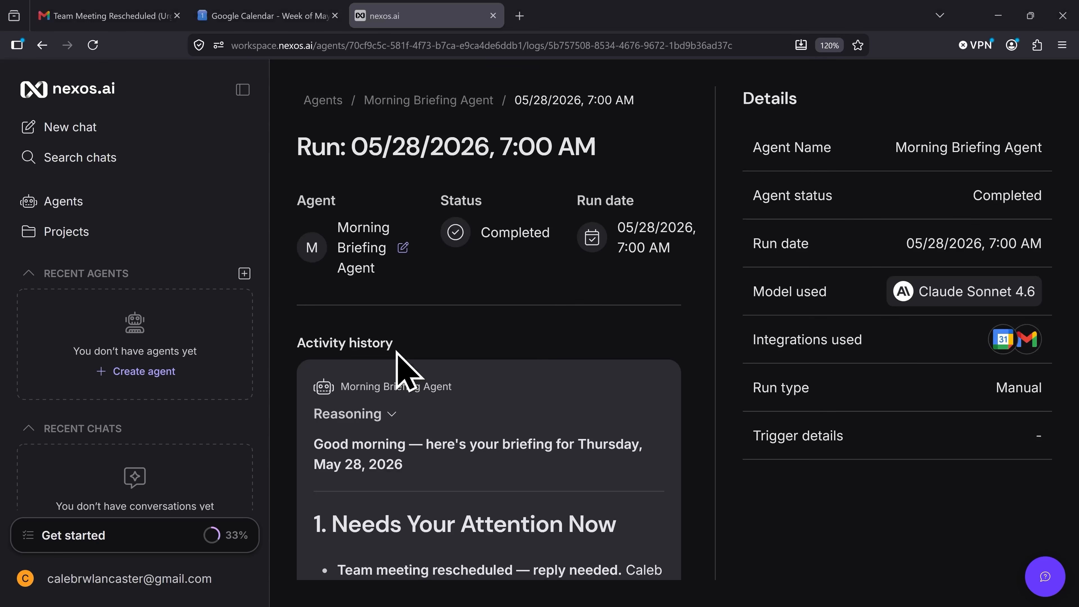
scroll(718, 327, "down", 5)
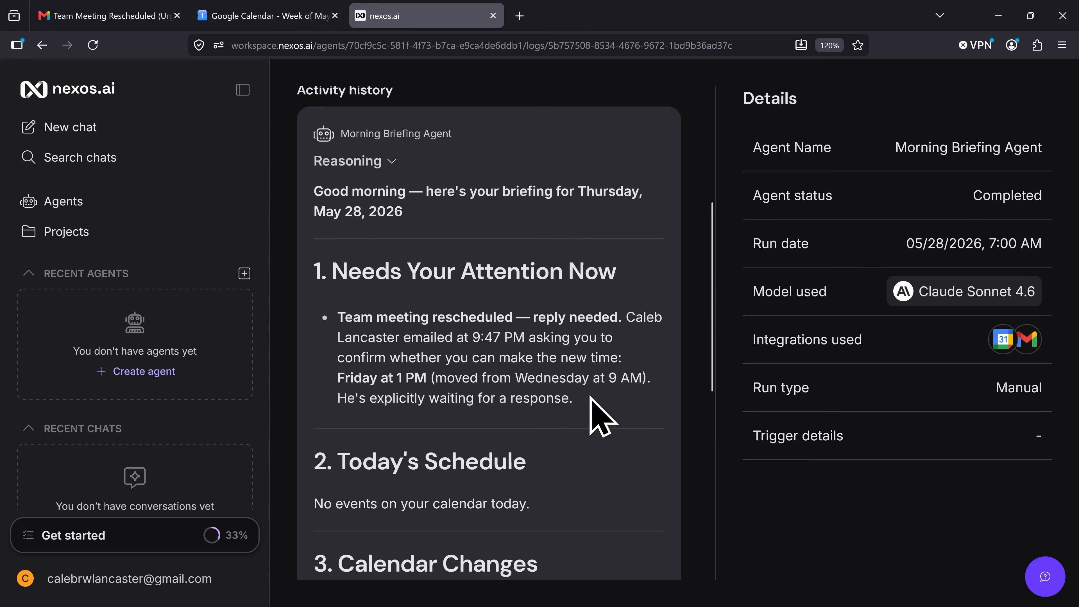
Return to the agents list and check which further actions are available for the Morning Briefing Agent.
left_click(93, 205)
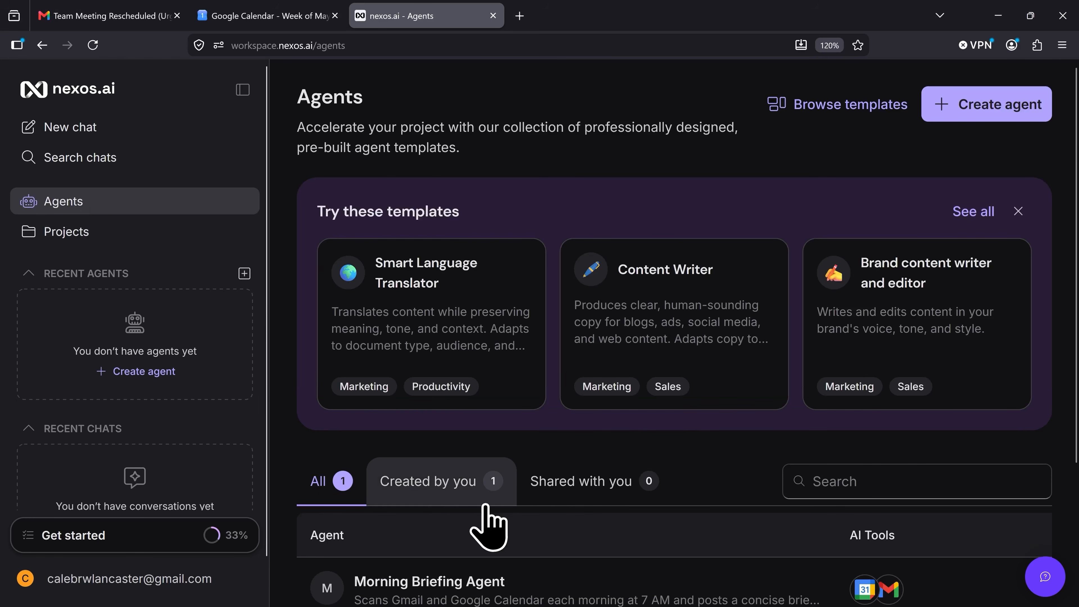
scroll(488, 507, "down", 3)
left_click_drag(475, 448, 640, 457)
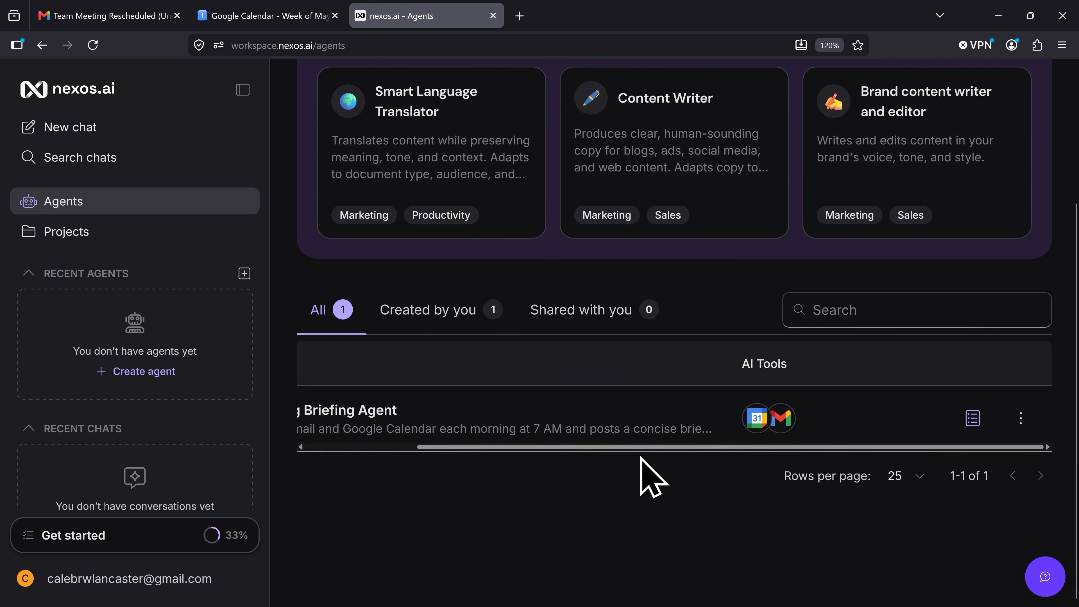
left_click(1021, 419)
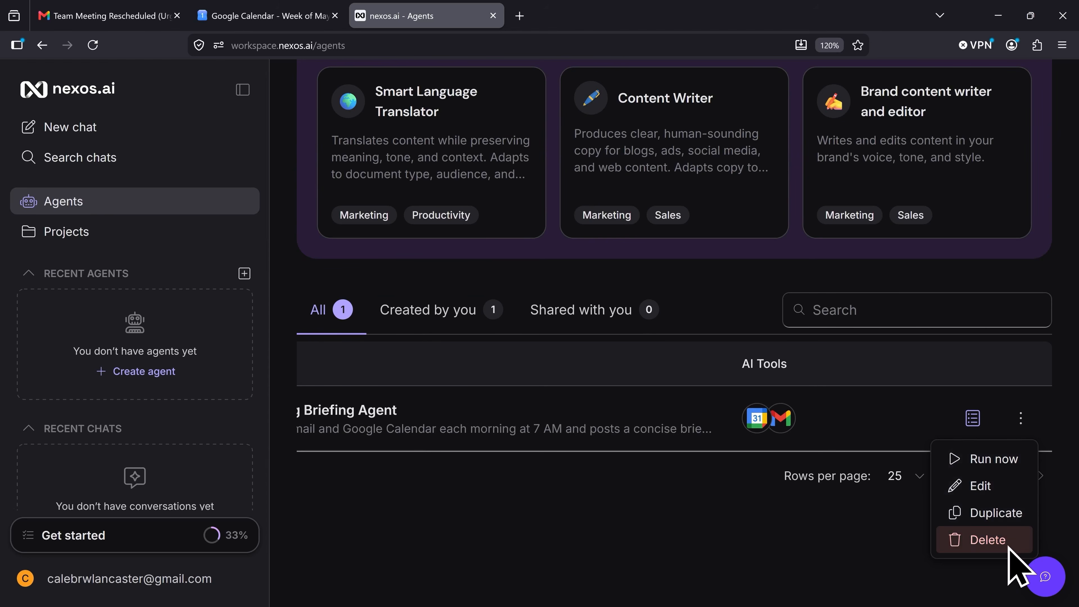
left_click(848, 542)
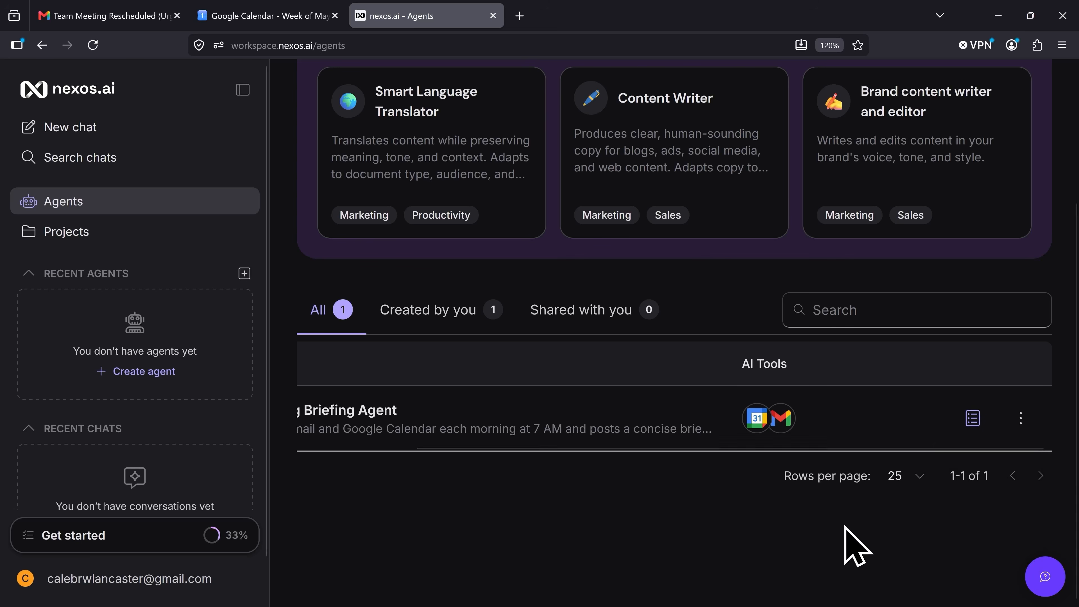
Browse the agent templates and preview the details of the Smart Language Translator template.
scroll(756, 483, "up", 4)
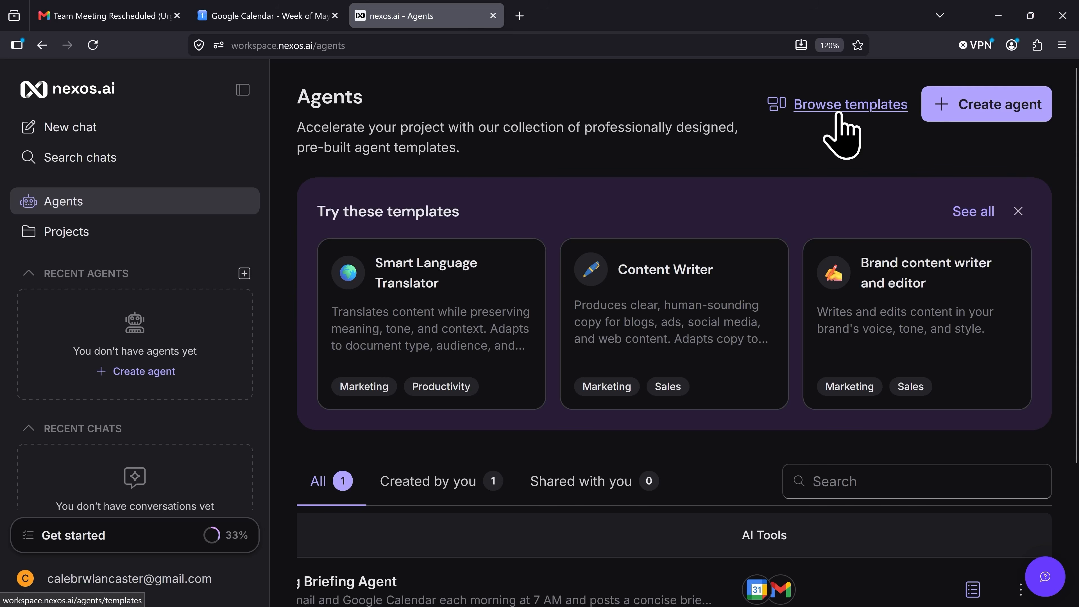
left_click(843, 135)
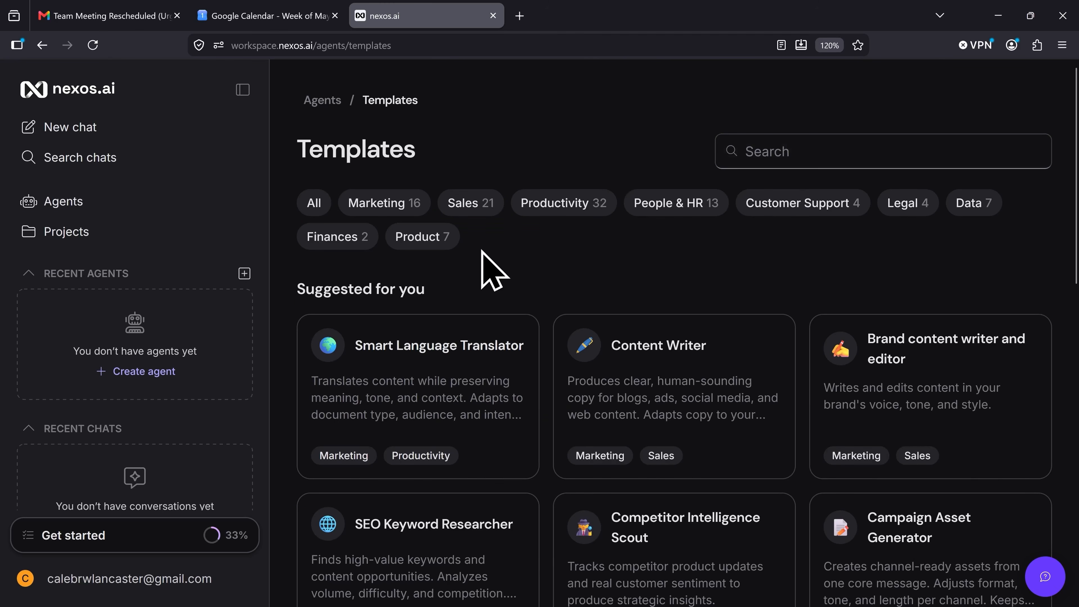
scroll(529, 282, "down", 4)
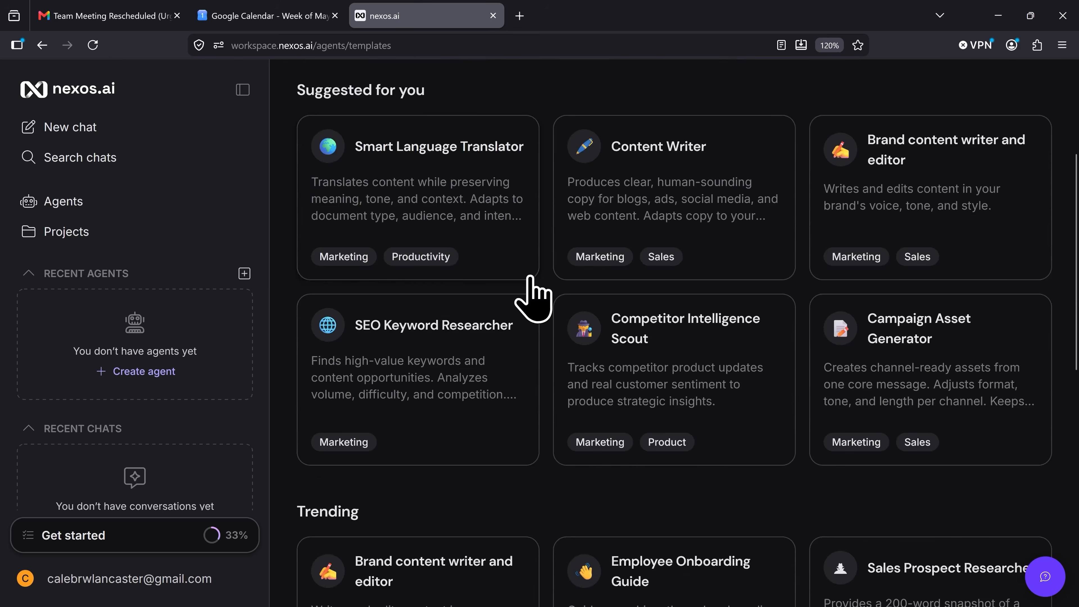
left_click(471, 263)
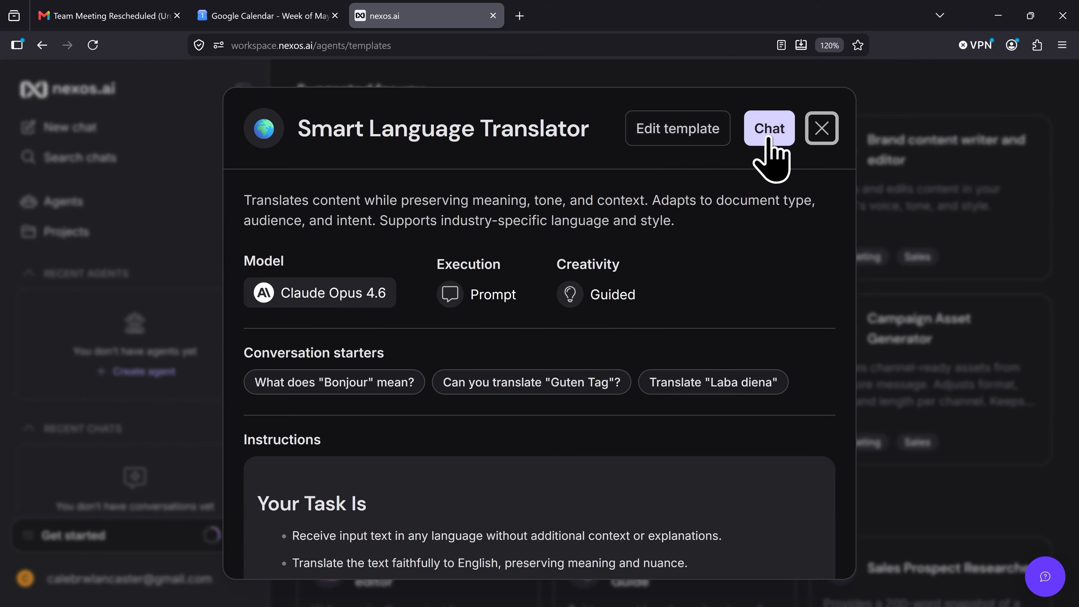
left_click(821, 129)
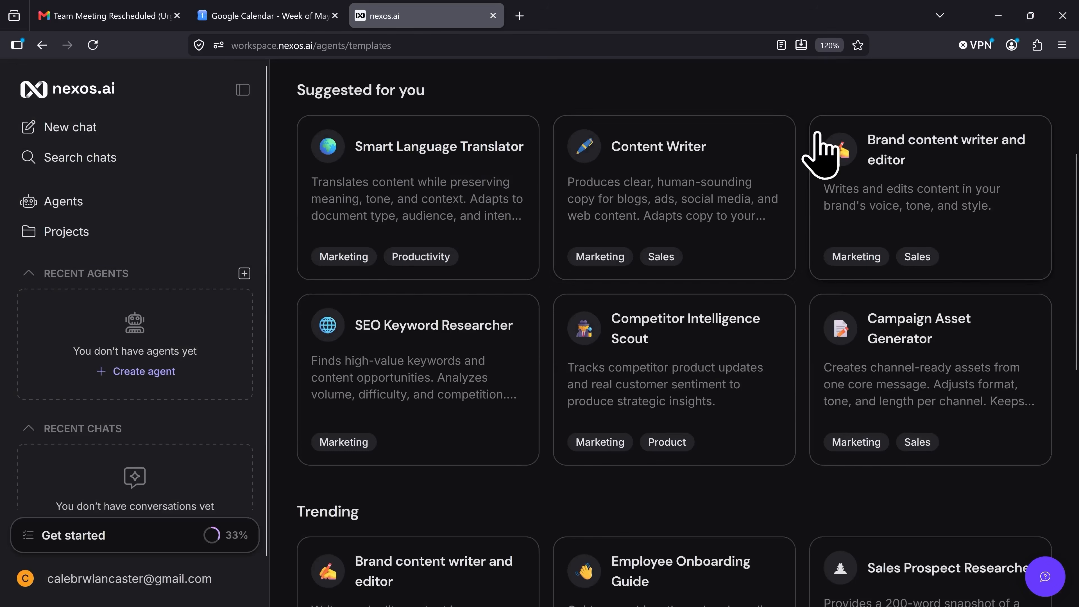
View the new chat page, and look over the Content Creation project with the Get started checklist expanded.
left_click(105, 154)
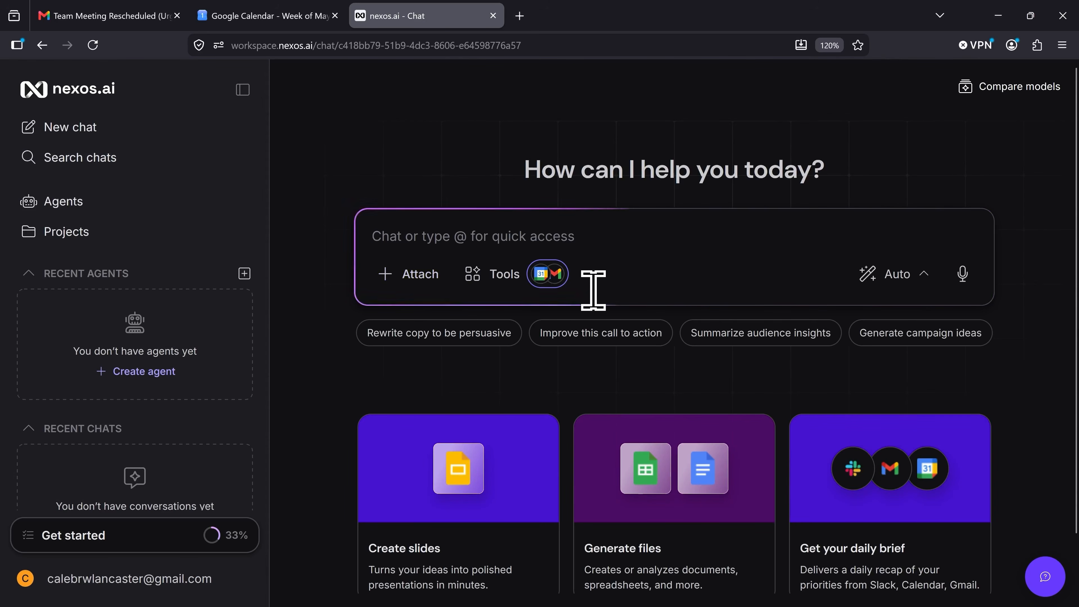
left_click(106, 225)
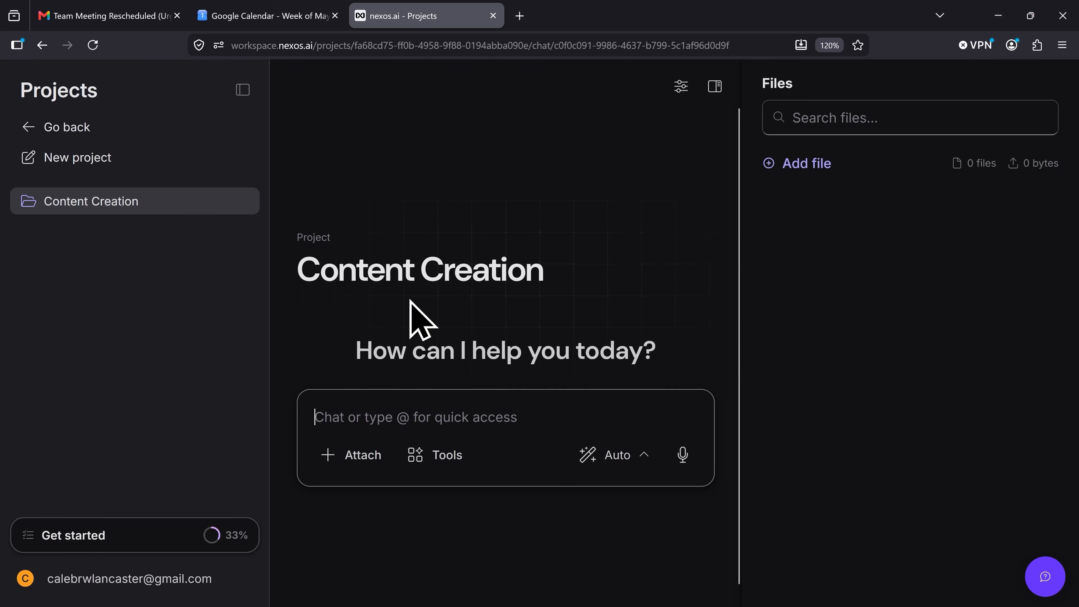
left_click(165, 533)
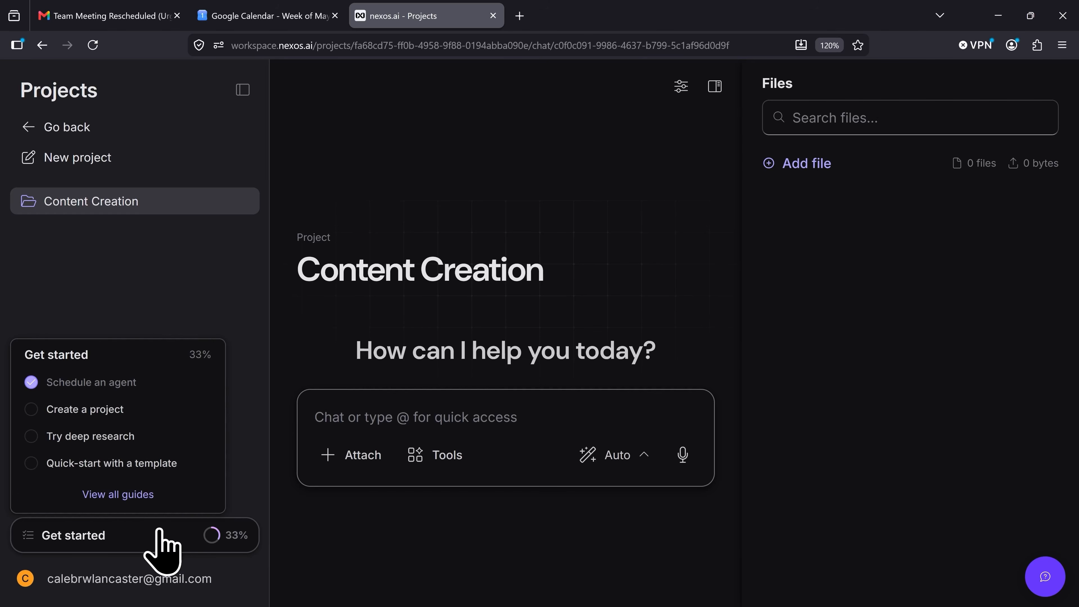